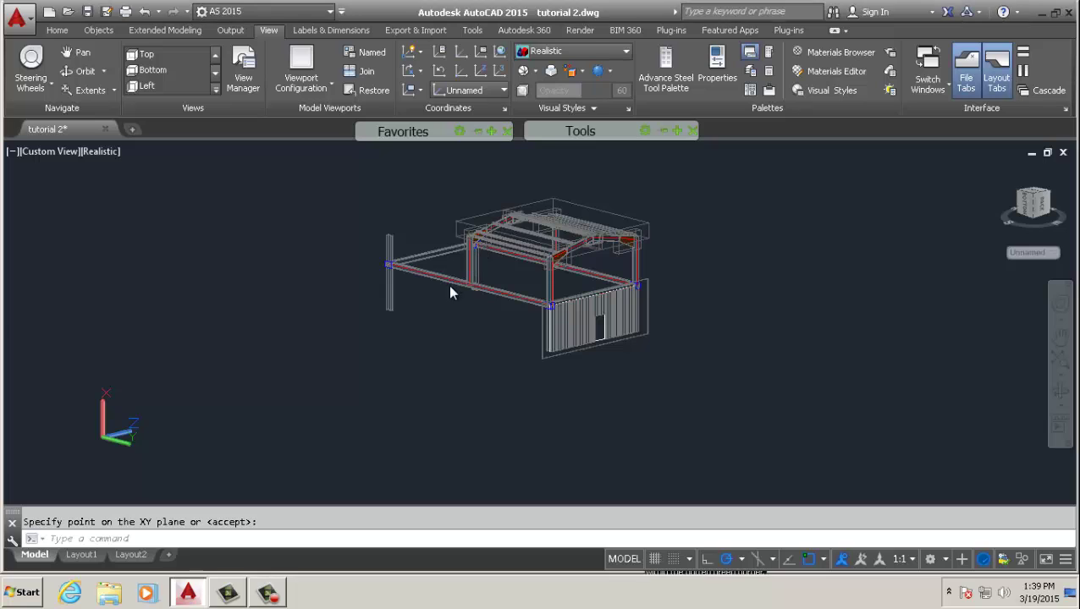
# Cancel a stray selection window, then zoom and pan the steel frame into view.
pyautogui.click(418, 306)
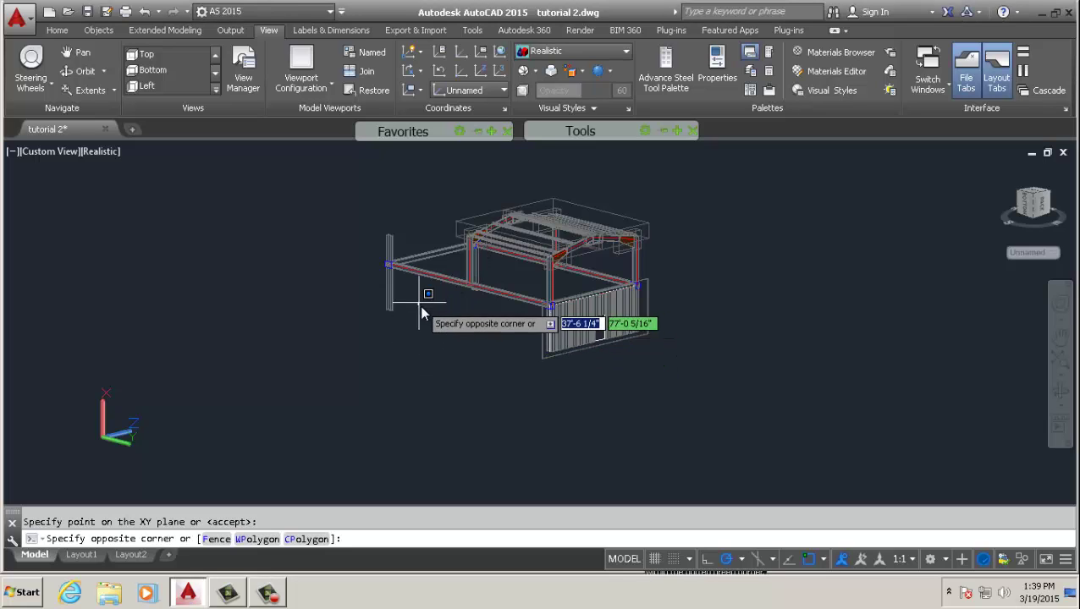
pyautogui.press('Escape')
pyautogui.scroll(2, 482, 254)
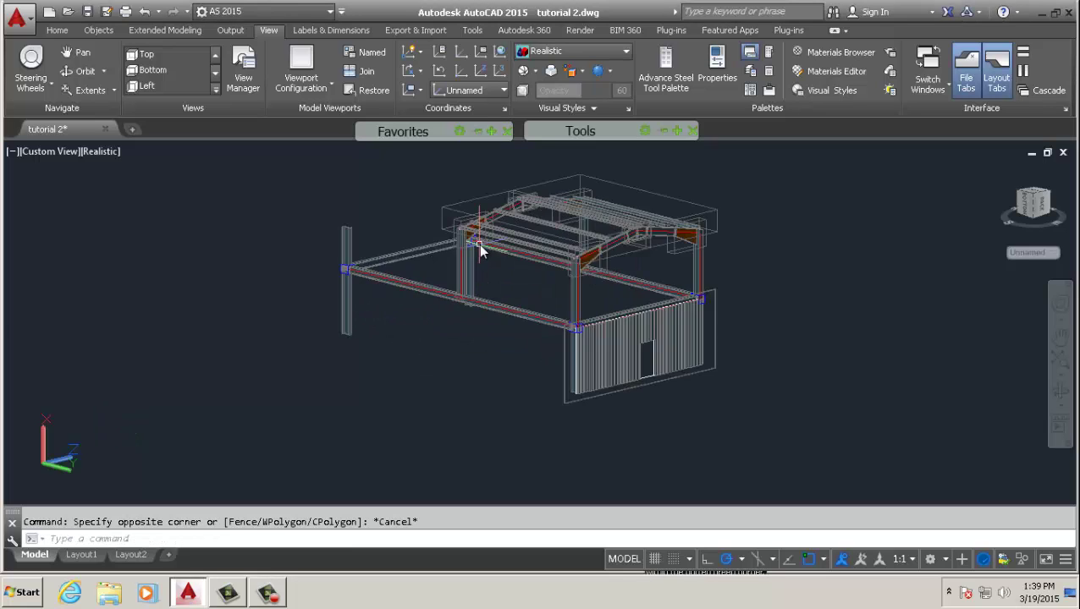
pyautogui.moveTo(478, 244); pyautogui.dragTo(385, 354, button='middle')
pyautogui.scroll(5, 397, 316)
pyautogui.scroll(2, 417, 385)
pyautogui.scroll(-4, 418, 385)
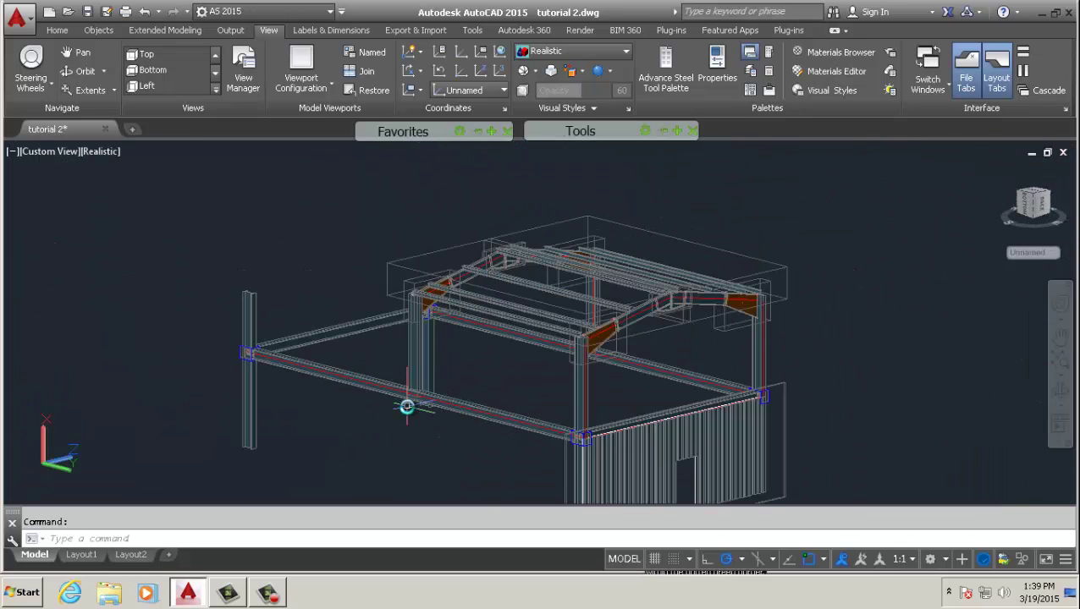
pyautogui.scroll(4, 433, 368)
pyautogui.scroll(-5, 438, 360)
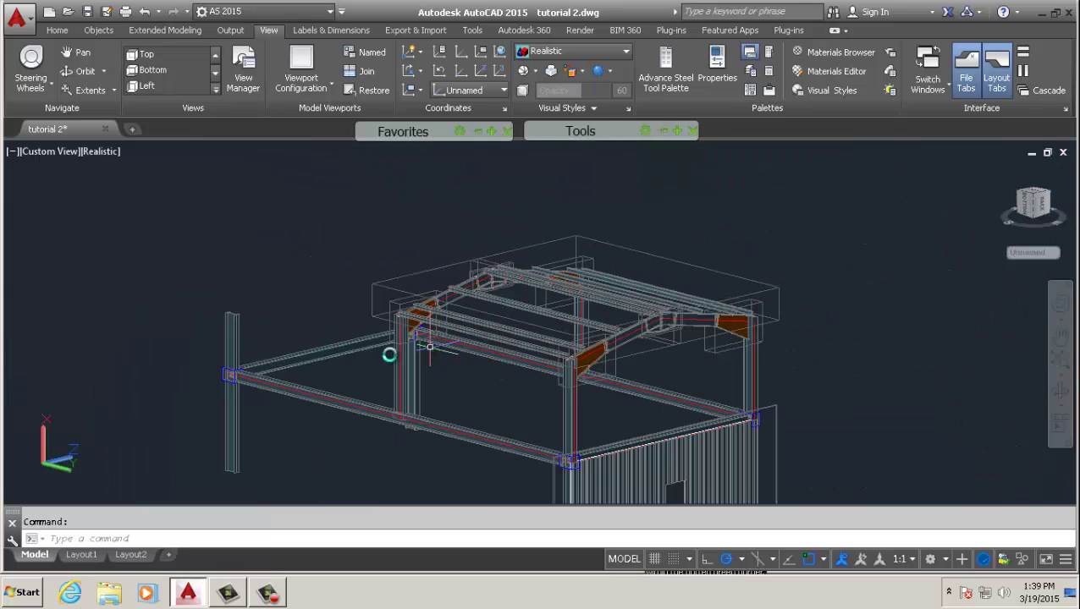
# Orbit the frame through several 3-D viewing angles, then exit orbit.
pyautogui.click(85, 71)
pyautogui.moveTo(182, 222); pyautogui.dragTo(333, 228)
pyautogui.moveTo(392, 361); pyautogui.dragTo(370, 412)
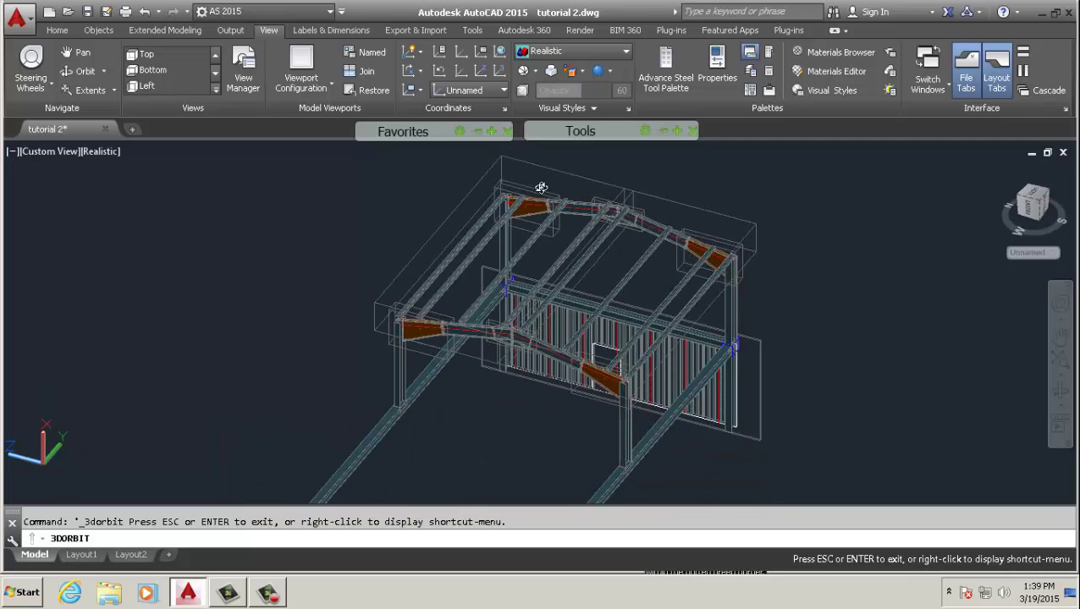
pyautogui.moveTo(541, 187); pyautogui.dragTo(423, 448)
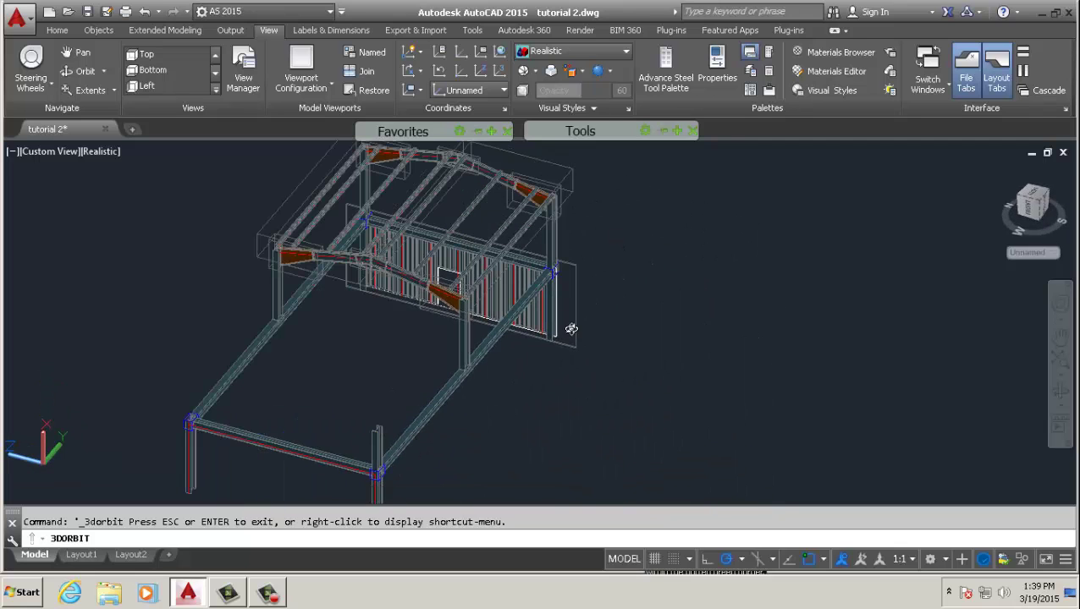
pyautogui.rightClick(498, 382)
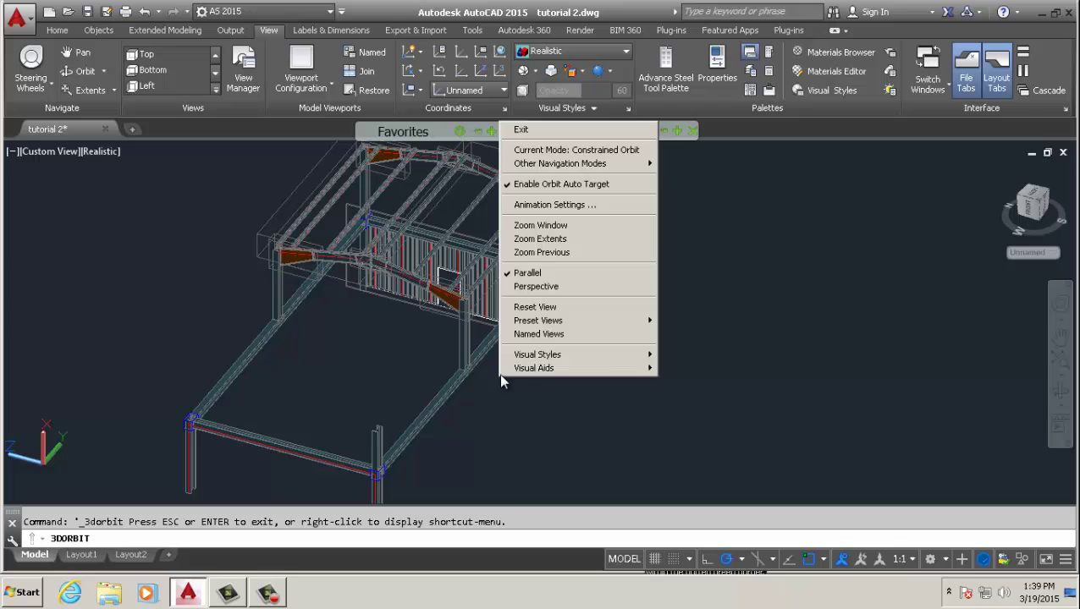
pyautogui.click(511, 129)
pyautogui.scroll(-2, 488, 324)
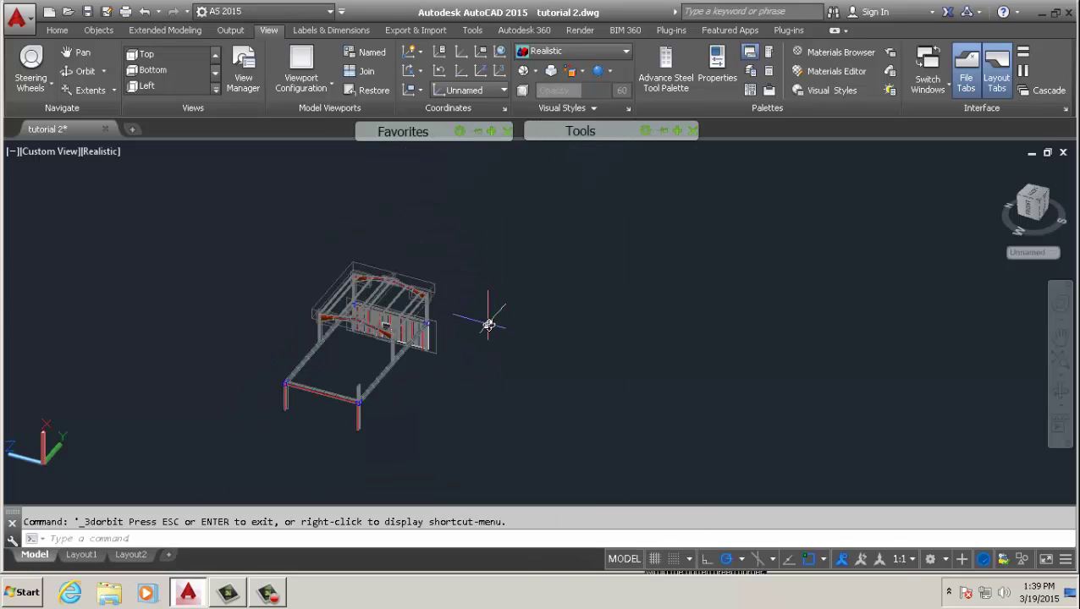
# Orbit toward the front, exit orbit, and switch to the ViewCube's Front elevation.
pyautogui.click(85, 72)
pyautogui.moveTo(410, 404); pyautogui.dragTo(312, 380)
pyautogui.rightClick(313, 380)
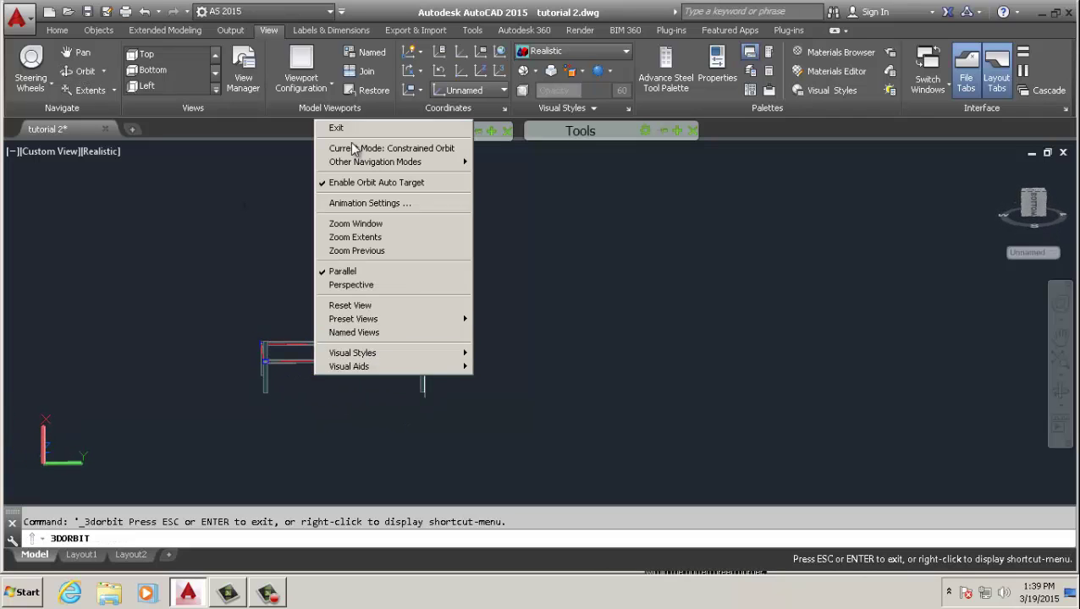
pyautogui.click(351, 129)
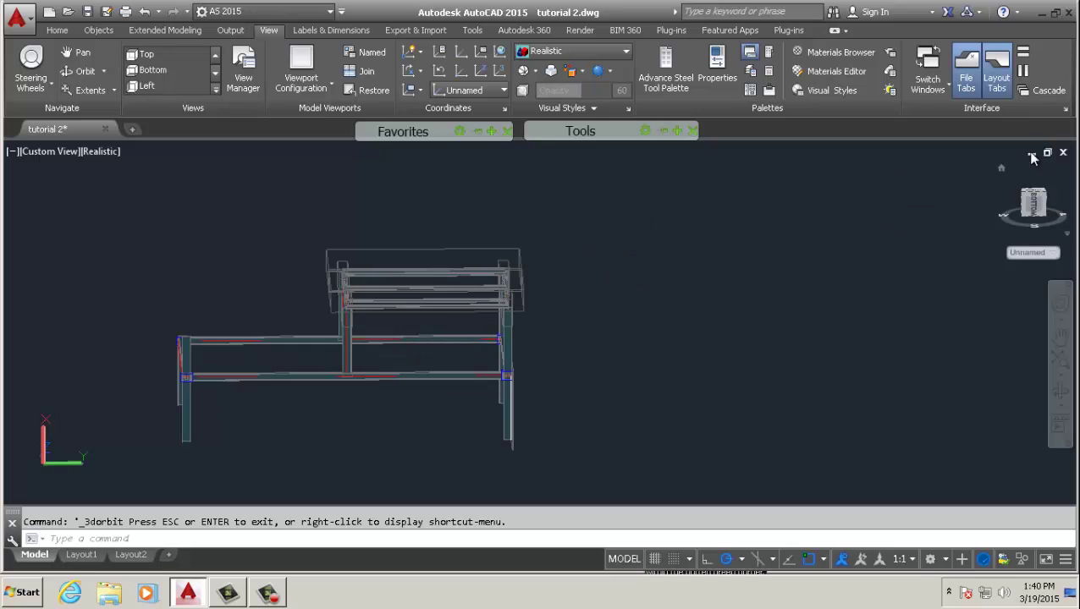
pyautogui.click(1037, 207)
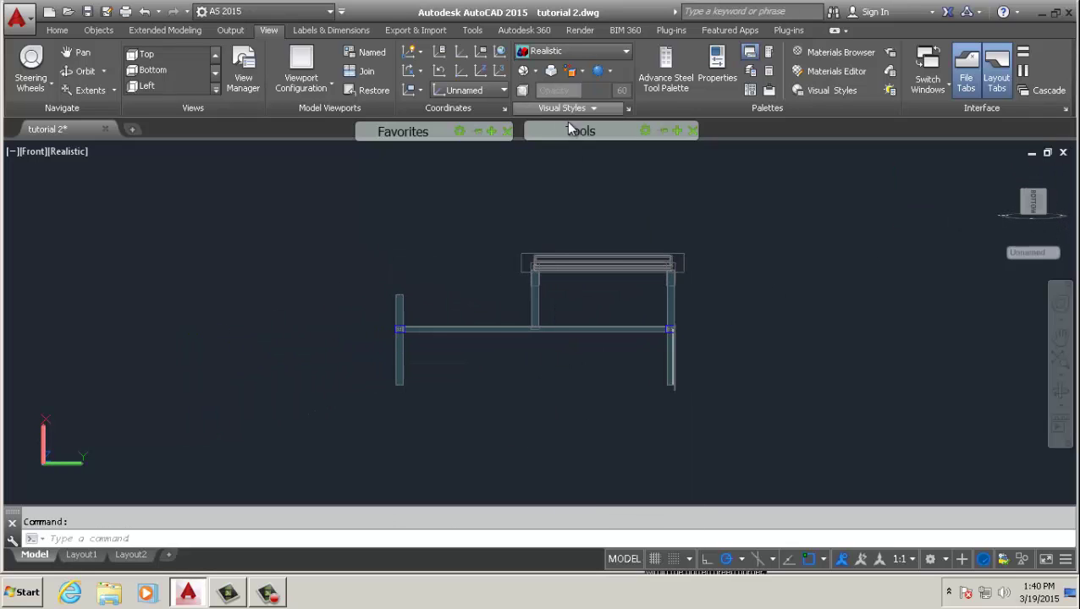
# Place the UCS on the long horizontal beam using UCS at object and its CS marker.
pyautogui.moveTo(573, 133)
pyautogui.click(542, 264)
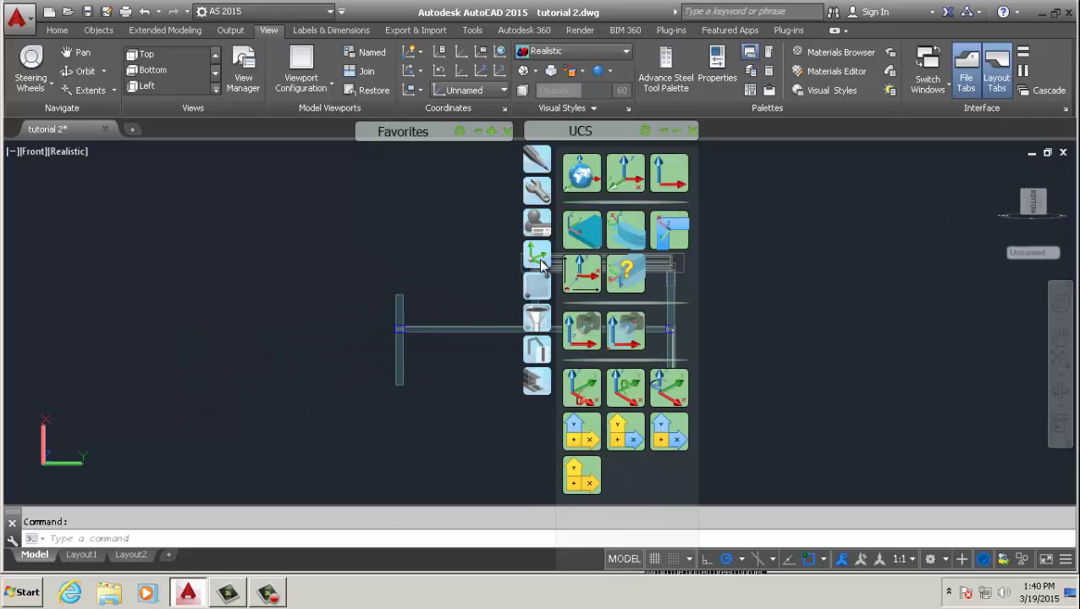
pyautogui.click(586, 237)
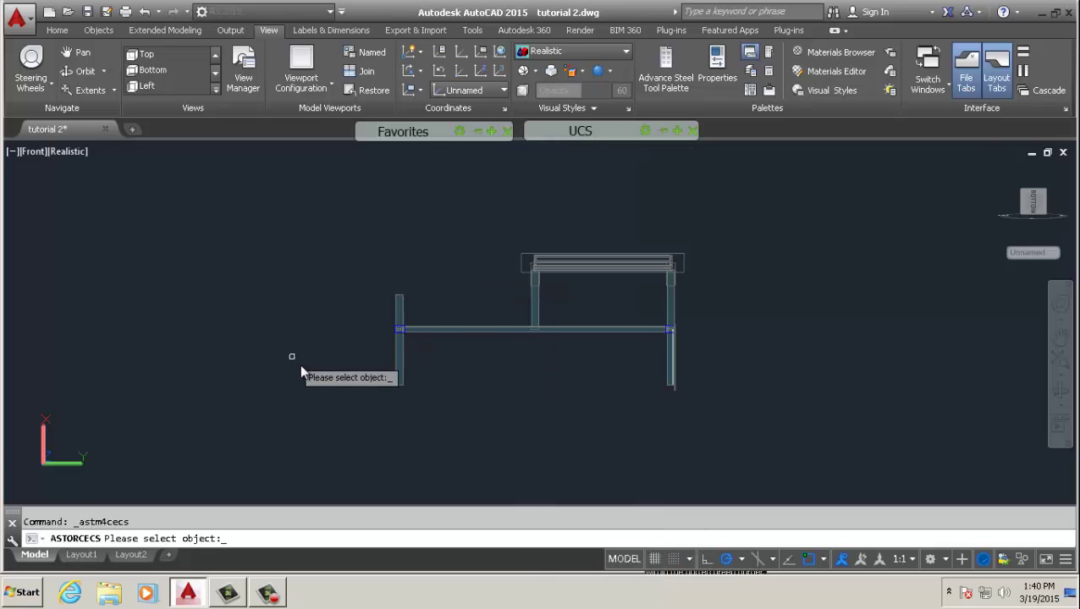
pyautogui.scroll(6, 511, 321)
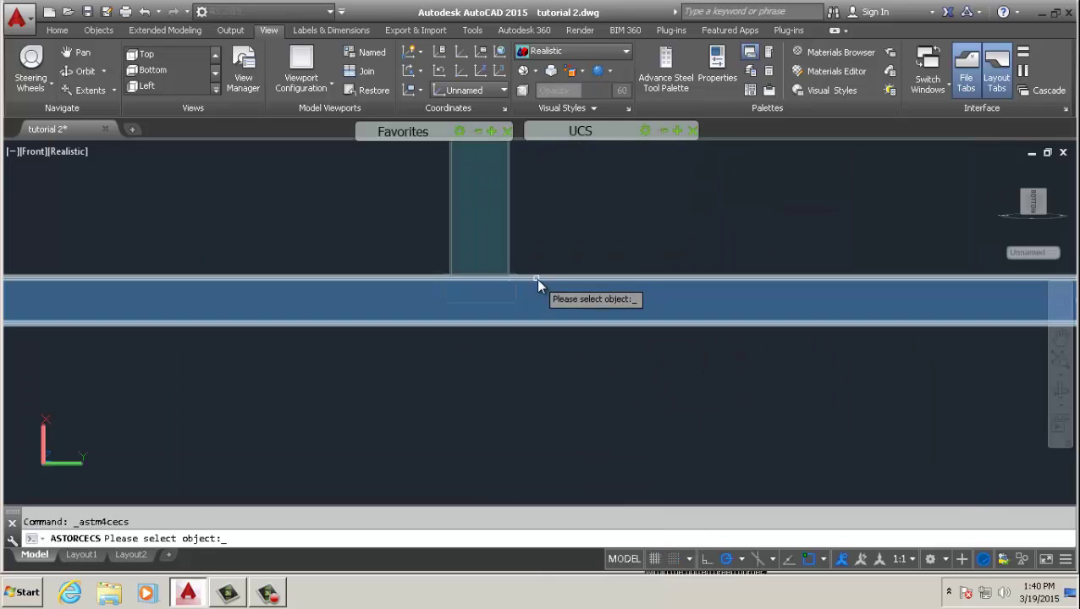
pyautogui.click(537, 280)
pyautogui.click(539, 259)
# Zoom out and pan so the whole frame fits lower in the view.
pyautogui.scroll(-5, 520, 250)
pyautogui.scroll(2, 494, 256)
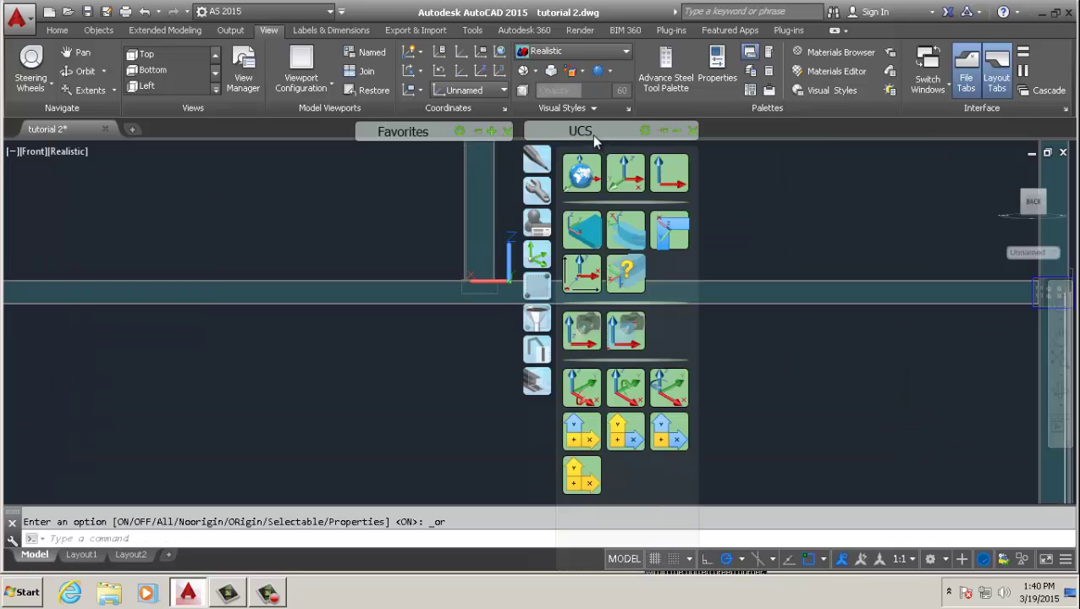
pyautogui.scroll(-5, 398, 279)
pyautogui.scroll(-2, 395, 296)
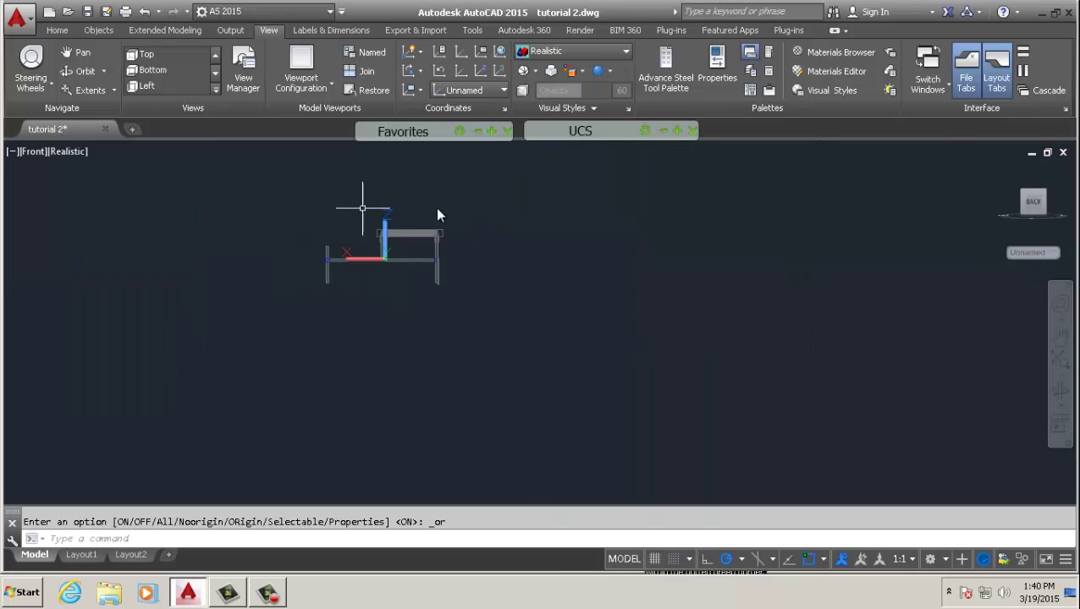
pyautogui.click(449, 234)
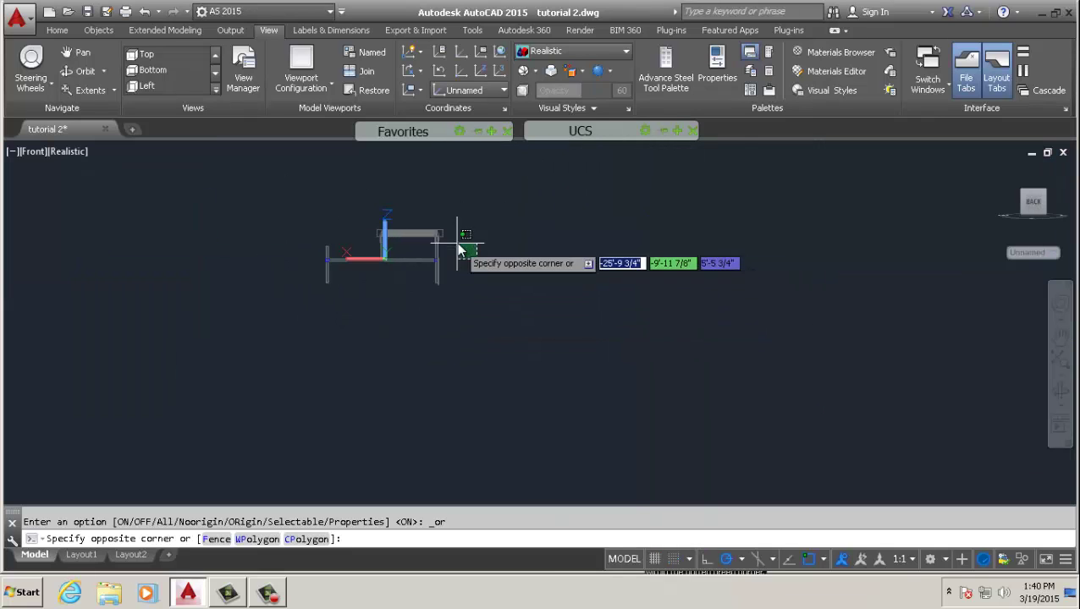
pyautogui.scroll(4, 357, 261)
pyautogui.moveTo(393, 278); pyautogui.dragTo(361, 373, button='middle')
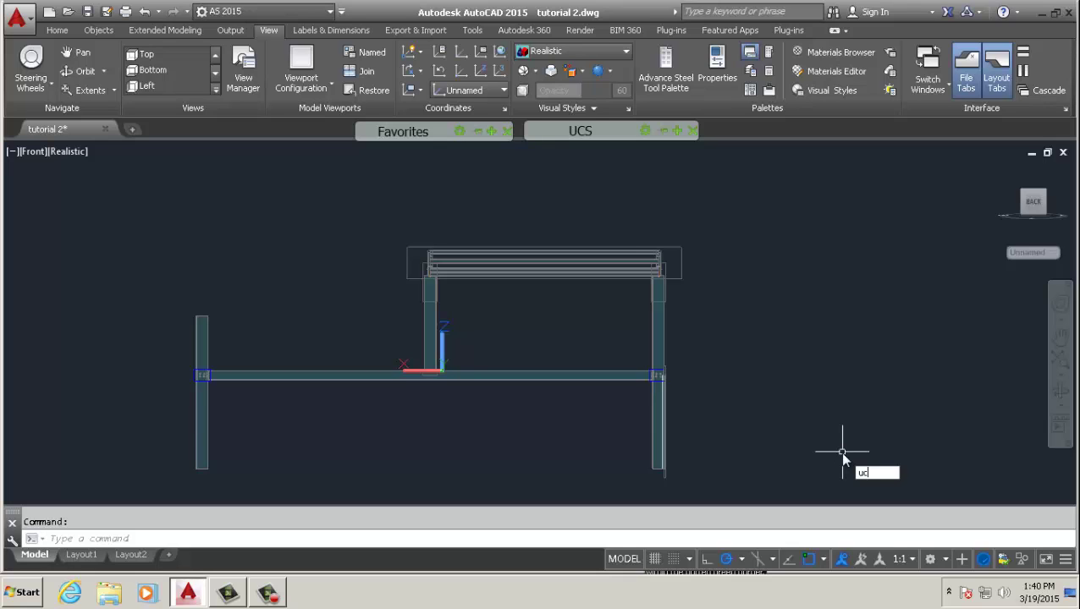
# Align the UCS with the current front view using UCS > View.
pyautogui.write('s')
pyautogui.press('Return')
pyautogui.write('v')
pyautogui.press('Return')
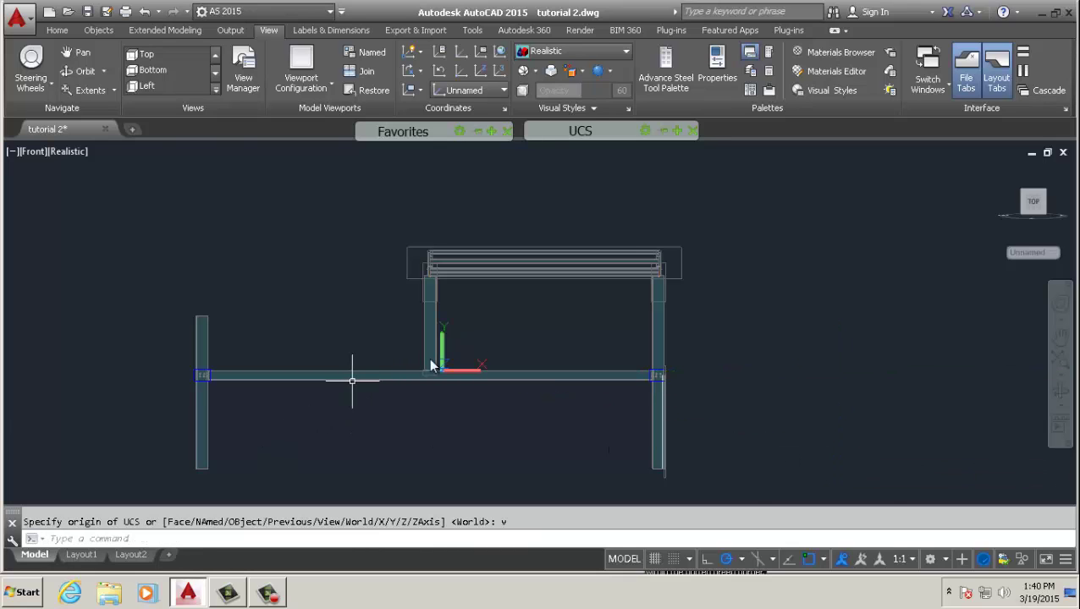
pyautogui.scroll(3, 453, 372)
pyautogui.scroll(-4, 538, 330)
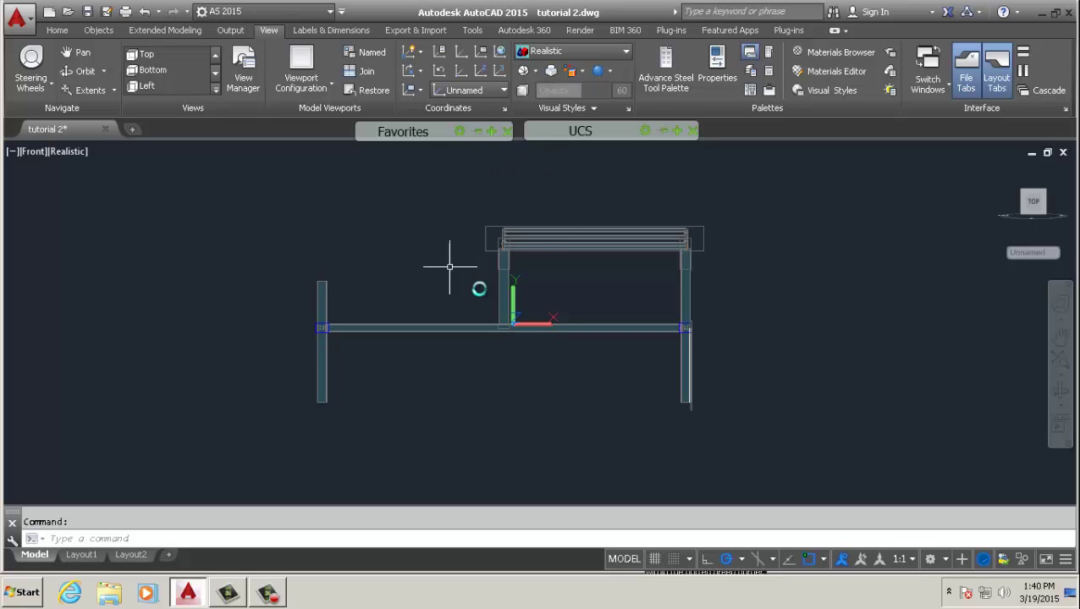
# Orbit the frame slightly off the front view.
pyautogui.scroll(5, 542, 303)
pyautogui.scroll(-4, 451, 364)
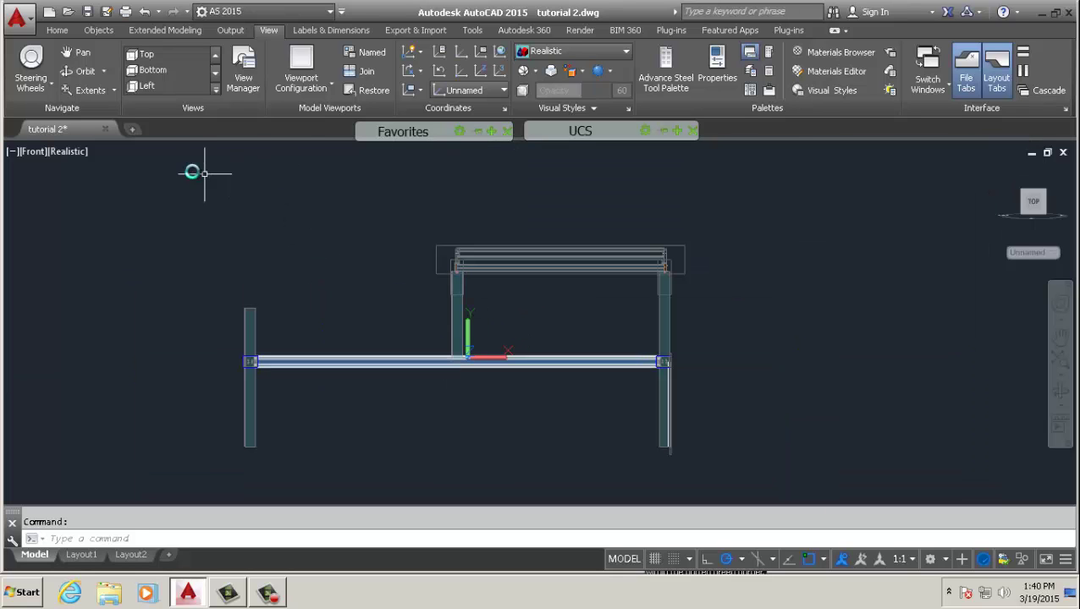
pyautogui.click(82, 75)
pyautogui.moveTo(398, 332); pyautogui.dragTo(414, 308)
# Exit orbit and create a camera at the UCS origin on the beam.
pyautogui.rightClick(414, 308)
pyautogui.click(435, 317)
pyautogui.moveTo(591, 132)
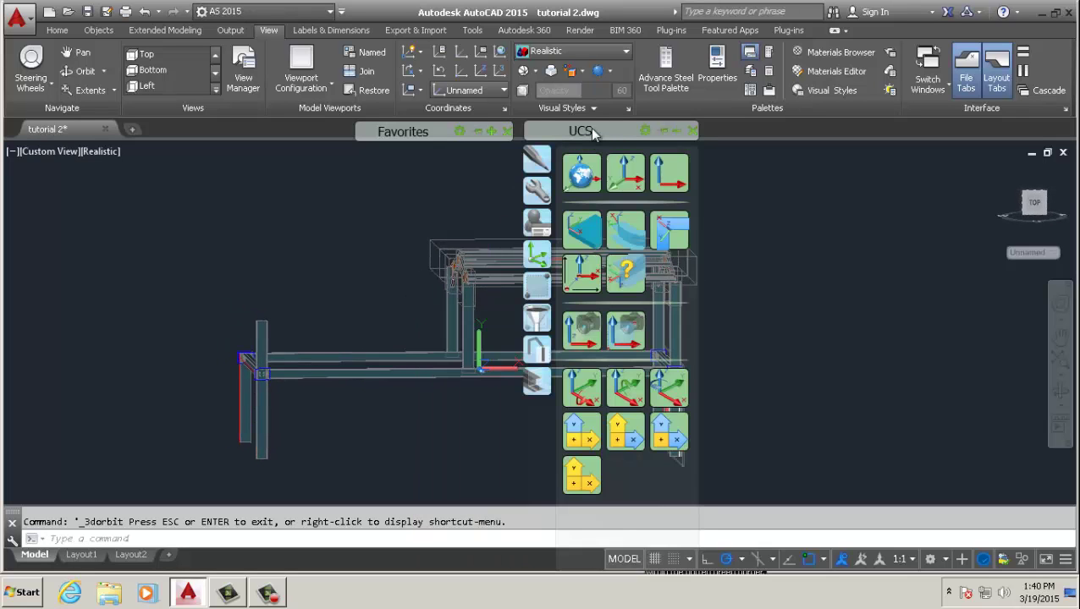
pyautogui.click(546, 224)
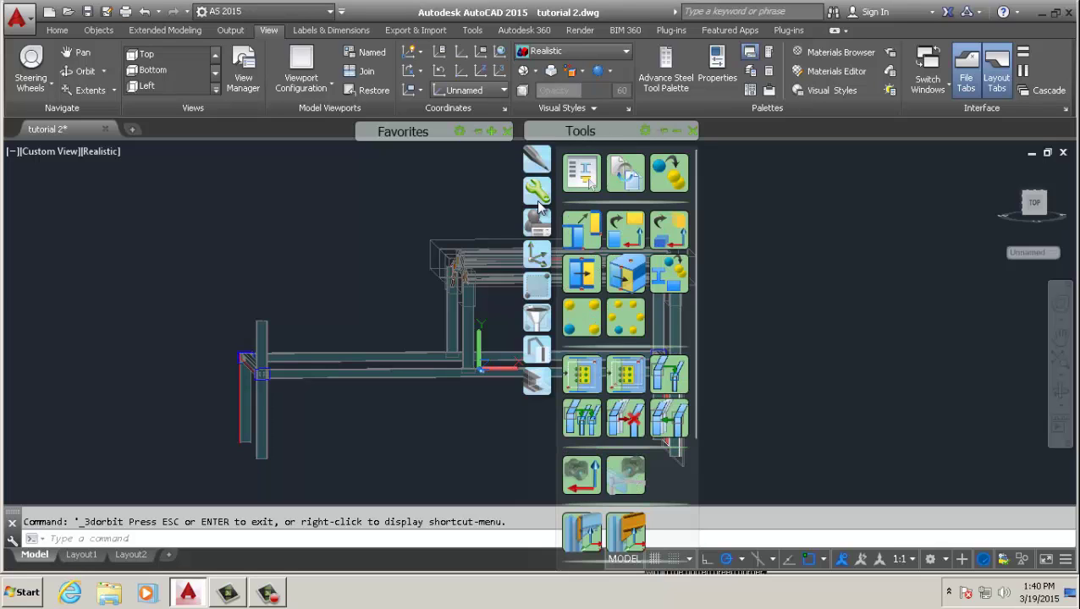
pyautogui.click(580, 489)
pyautogui.scroll(6, 478, 373)
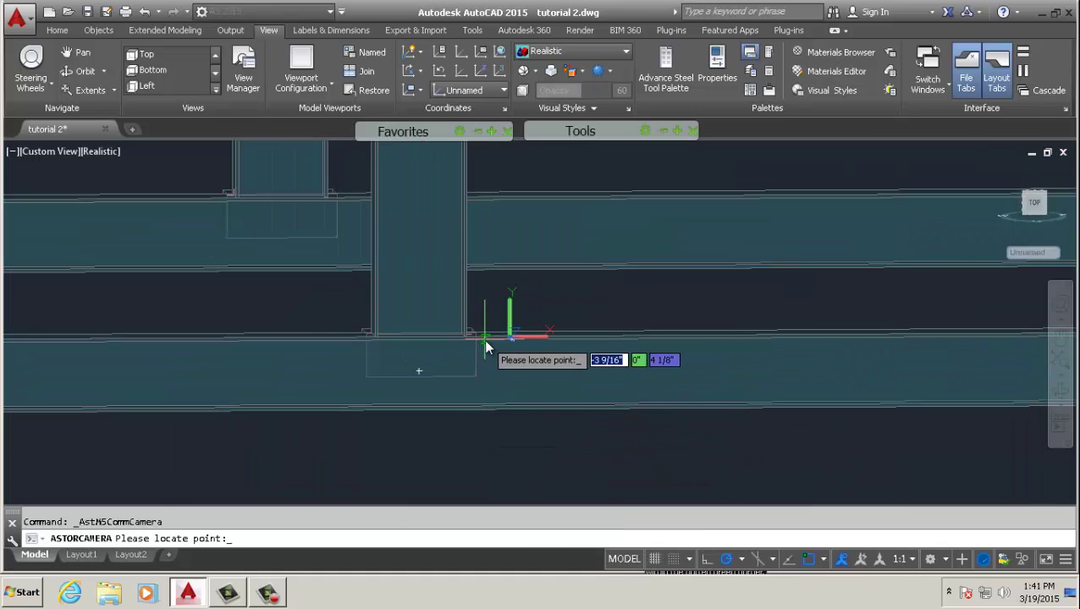
pyautogui.click(482, 339)
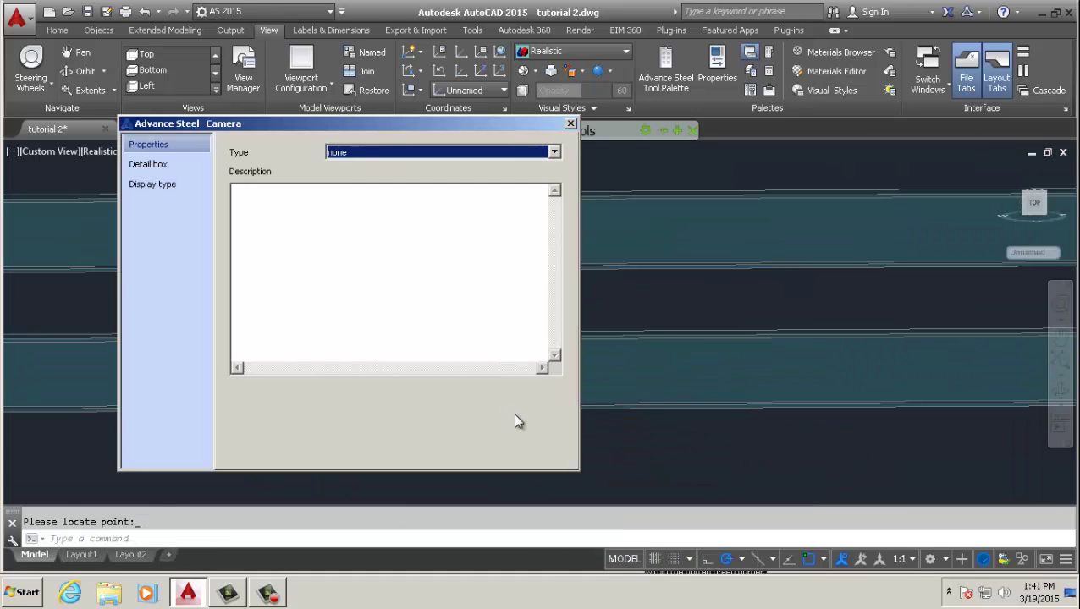
# Make the camera an Overview type with Front z-viewport and Fixed xy-viewport, then create it.
pyautogui.click(424, 154)
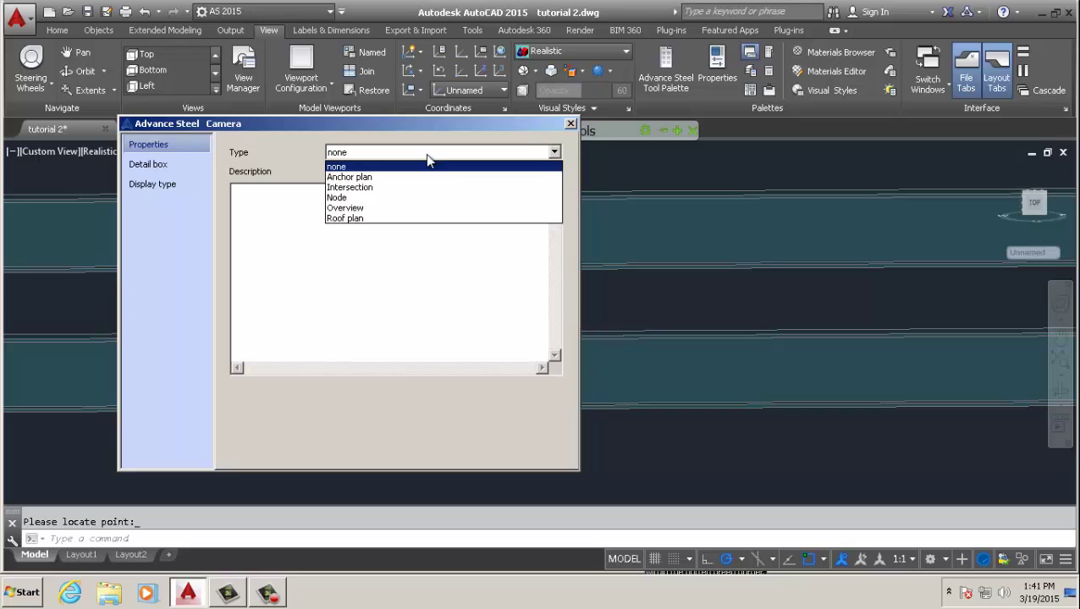
pyautogui.click(357, 209)
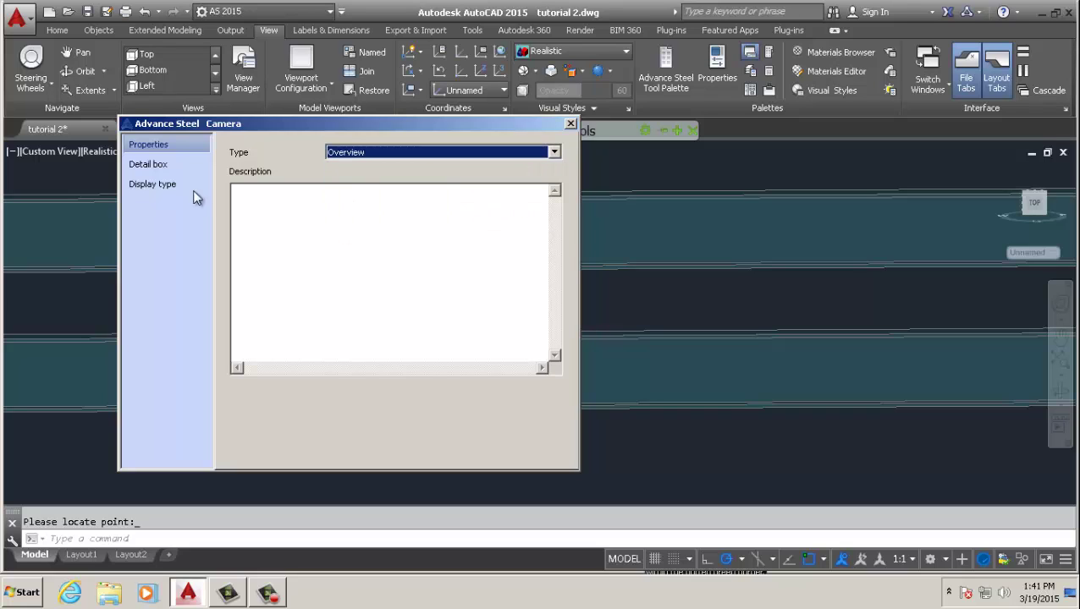
pyautogui.click(161, 164)
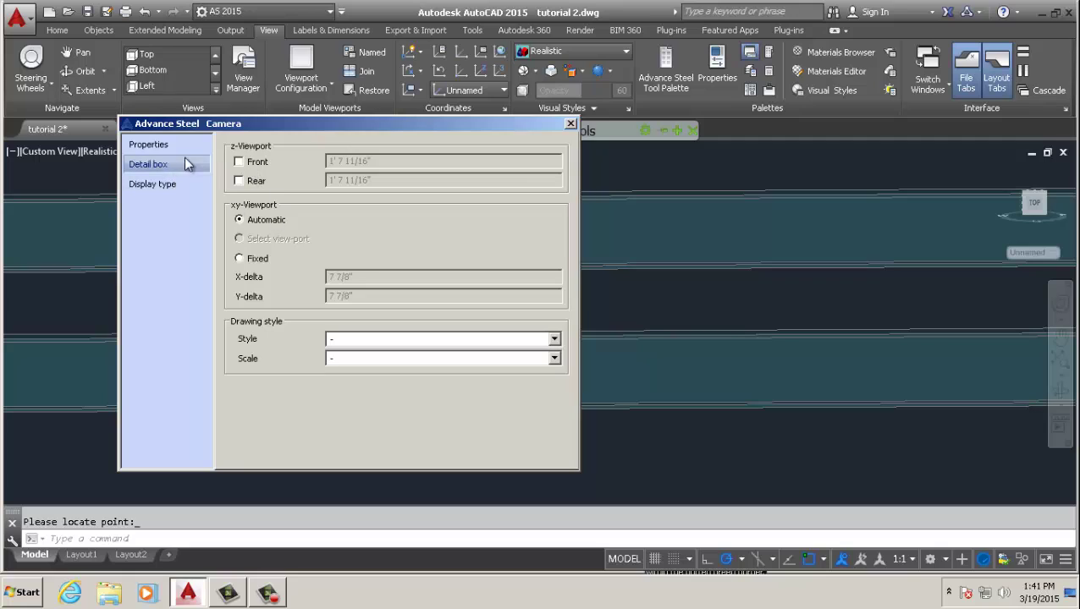
pyautogui.click(239, 162)
pyautogui.click(239, 259)
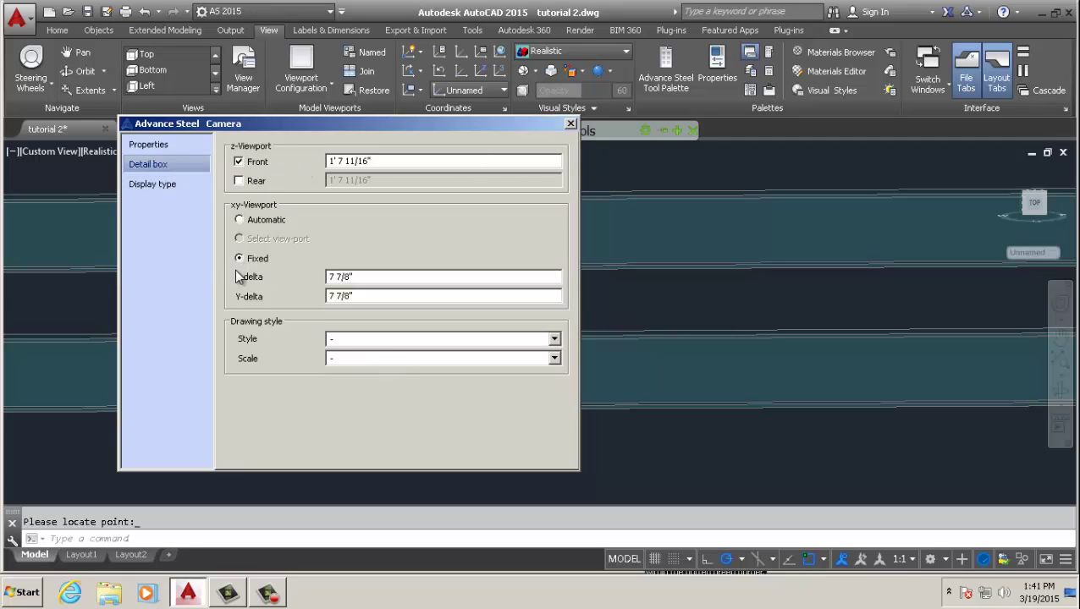
pyautogui.click(572, 125)
pyautogui.scroll(3, 458, 394)
# Deselect the new camera and switch to the Front view to inspect its frame.
pyautogui.click(457, 335)
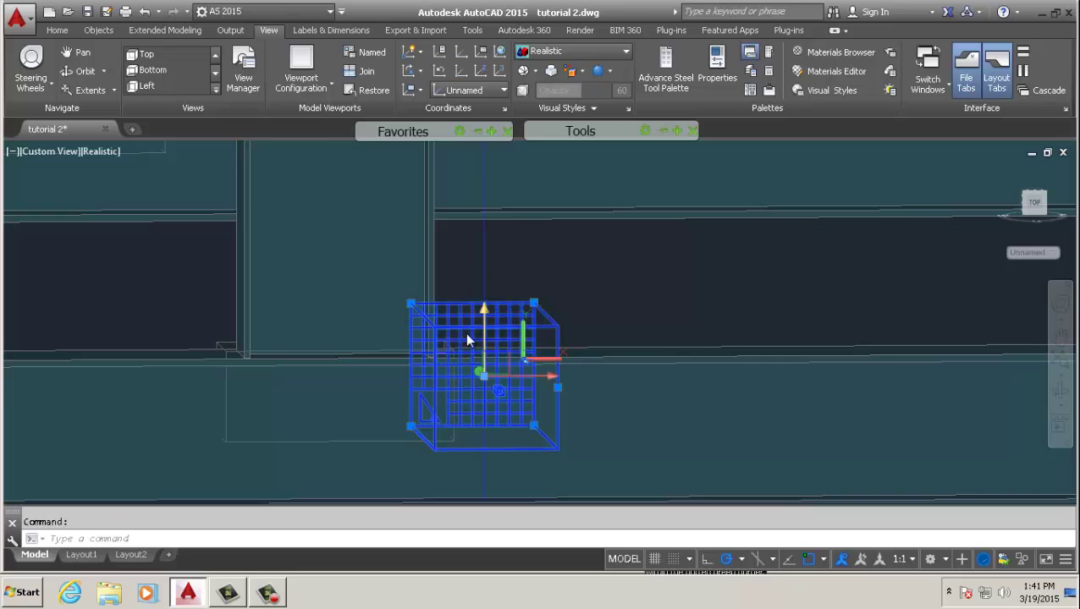
pyautogui.scroll(-3, 457, 336)
pyautogui.press('Escape')
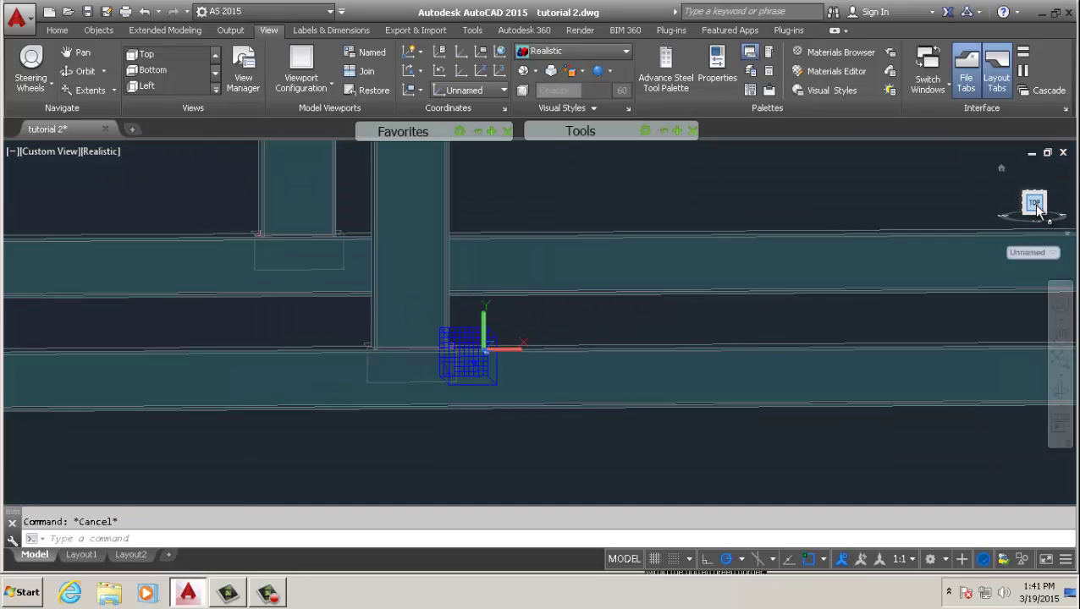
pyautogui.click(1037, 210)
pyautogui.scroll(4, 555, 341)
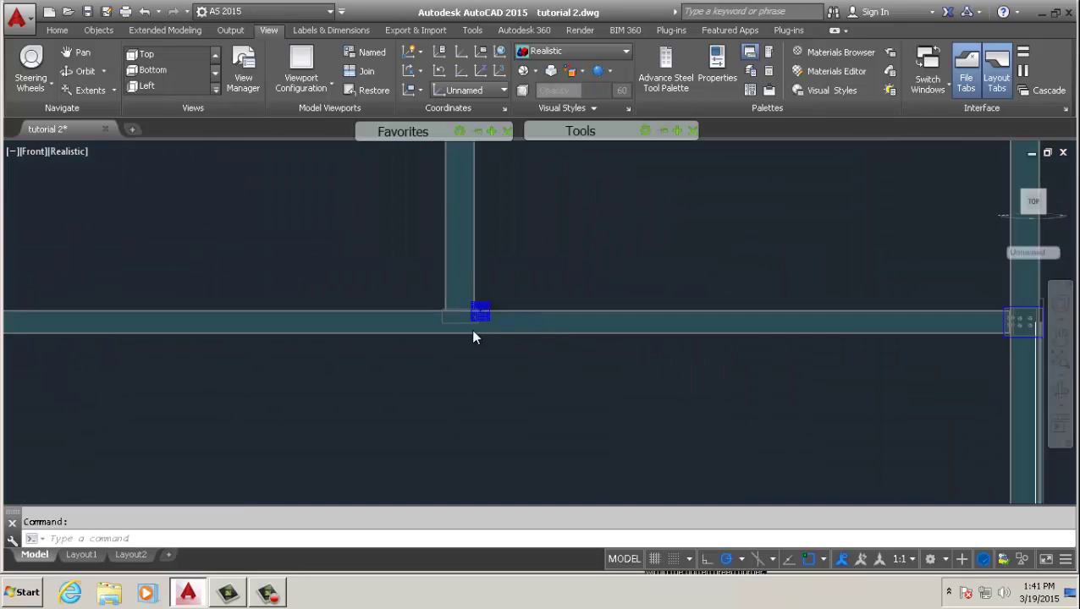
# Start a corner grip stretch on the camera grid, then cancel it, leaving the size unchanged.
pyautogui.click(467, 303)
pyautogui.scroll(8, 469, 300)
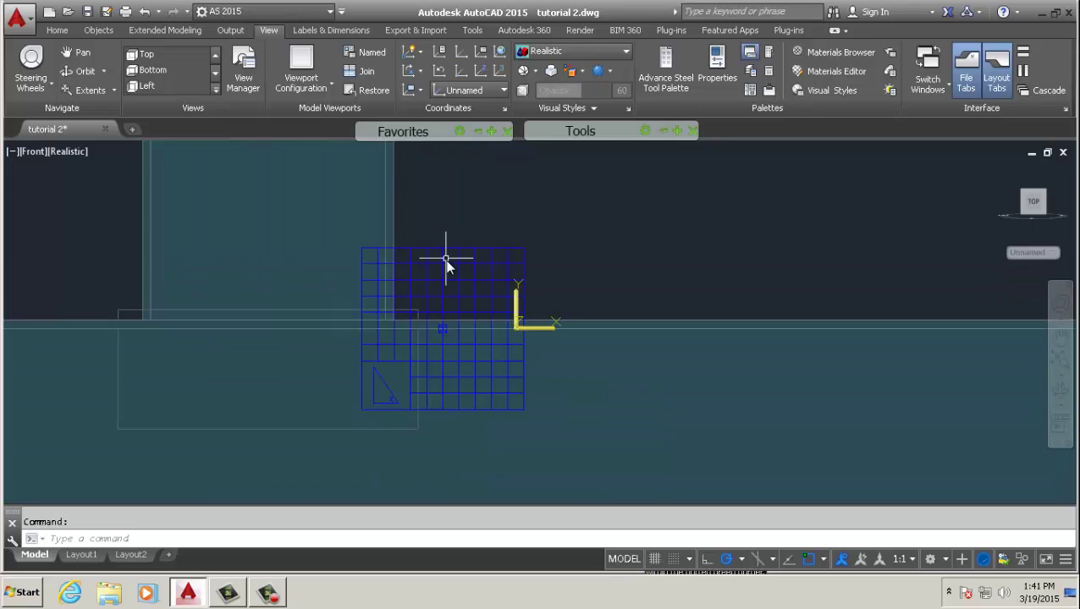
pyautogui.click(441, 262)
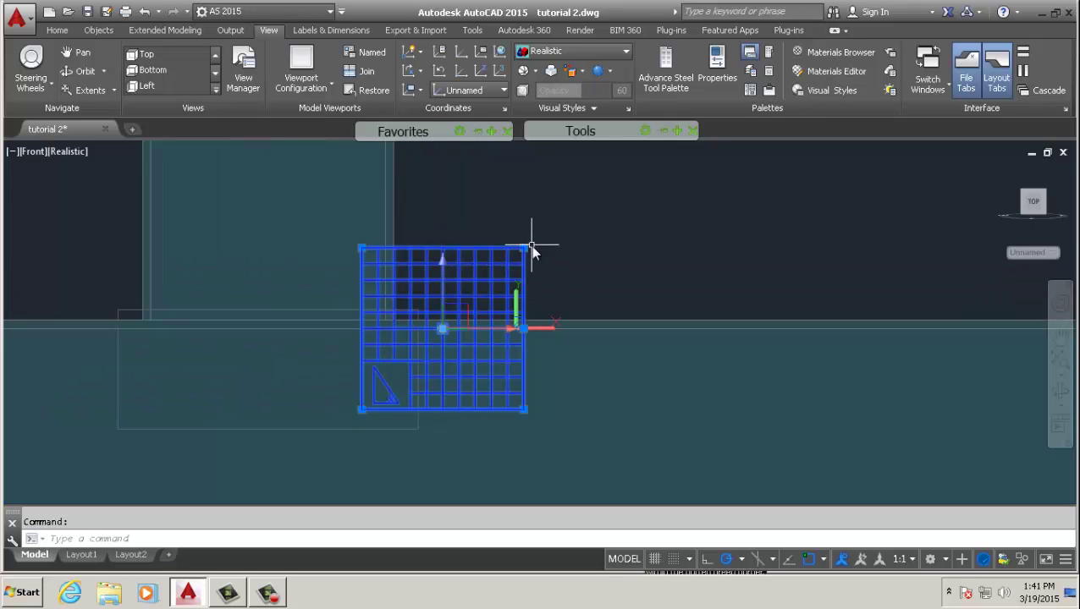
pyautogui.click(524, 249)
pyautogui.scroll(-5, 593, 258)
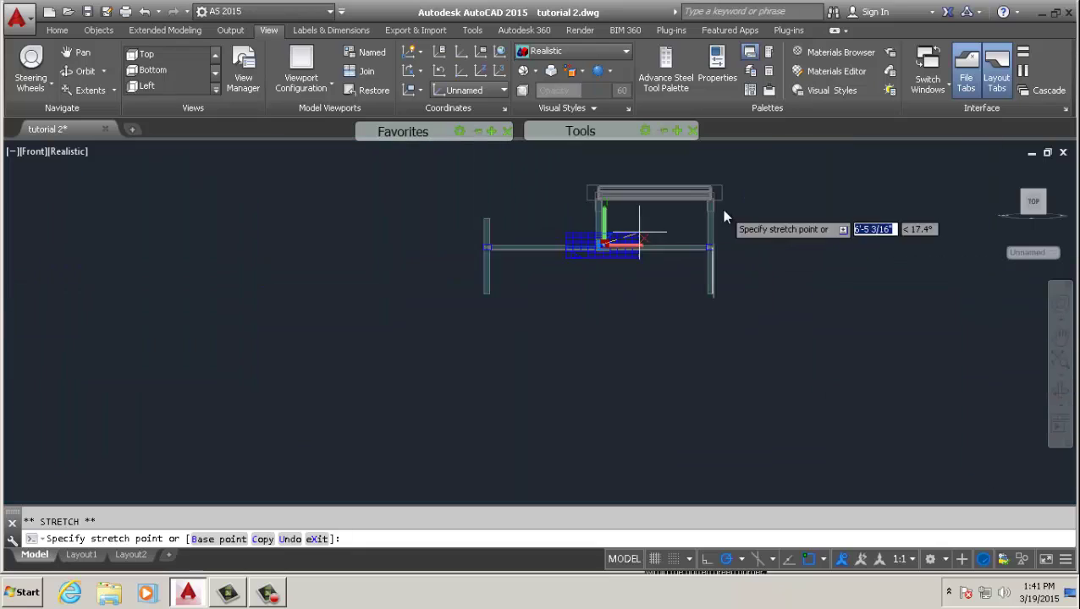
pyautogui.scroll(4, 762, 176)
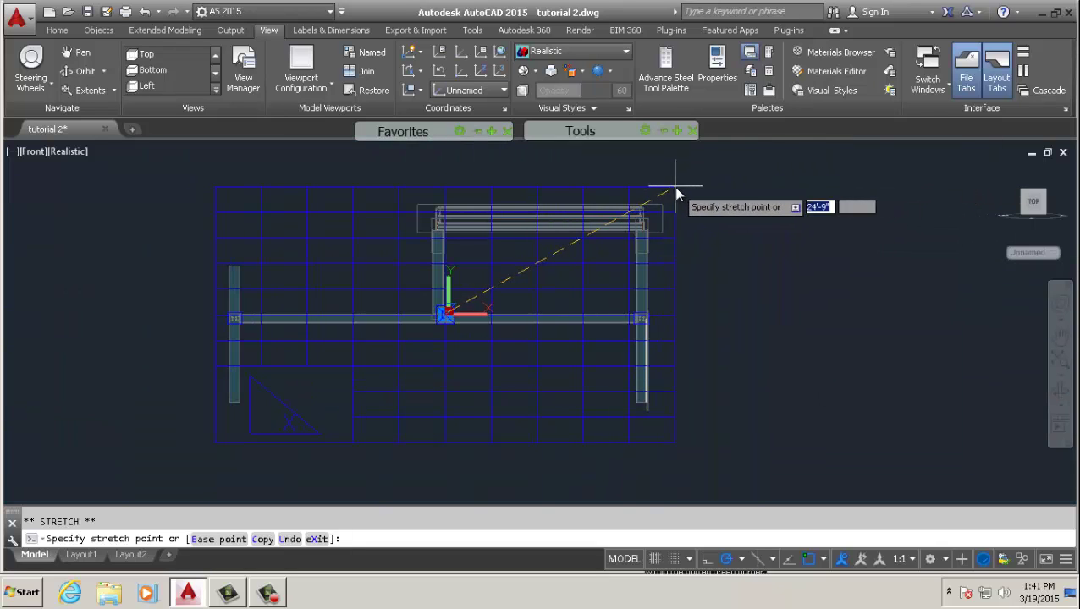
pyautogui.press('BackSpace')
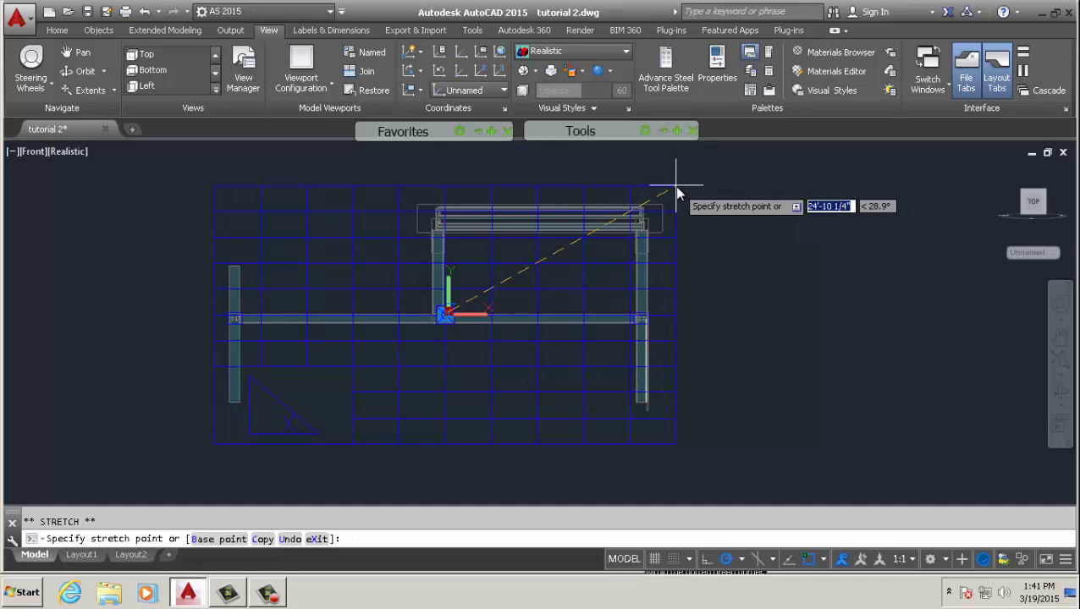
pyautogui.press('Escape')
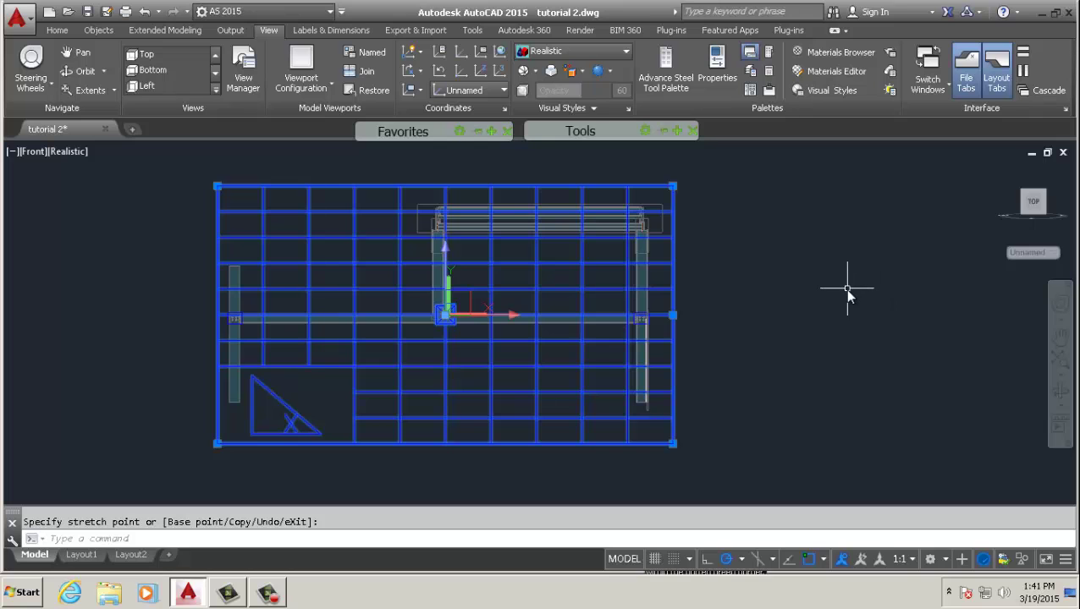
pyautogui.press('Escape')
pyautogui.scroll(-2, 685, 301)
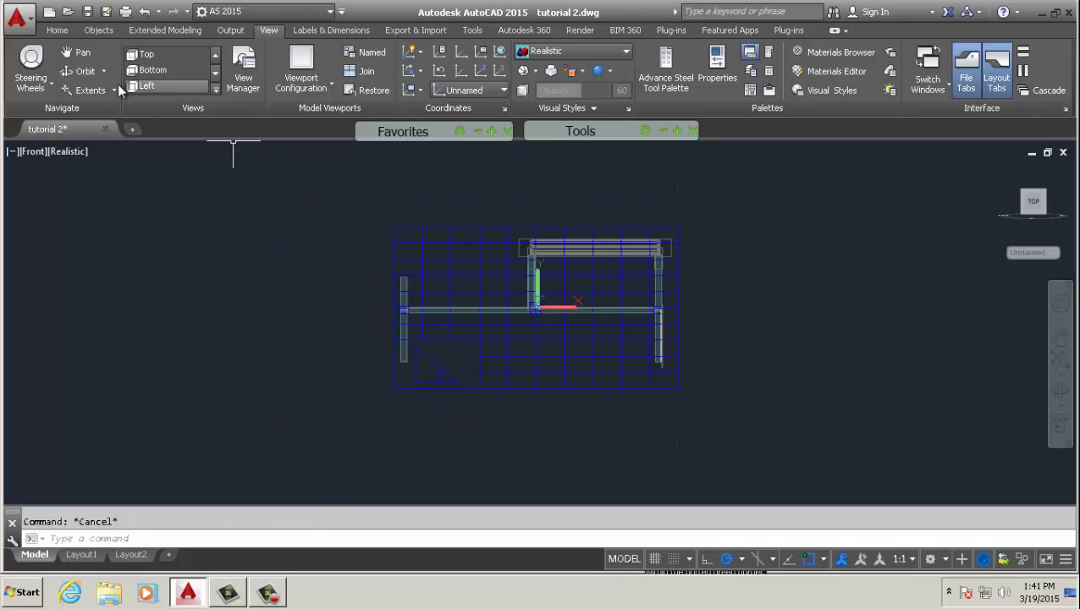
# Orbit the frame into a 3-D view and exit orbit.
pyautogui.click(84, 73)
pyautogui.moveTo(362, 270); pyautogui.dragTo(604, 315)
pyautogui.rightClick(604, 315)
pyautogui.click(616, 321)
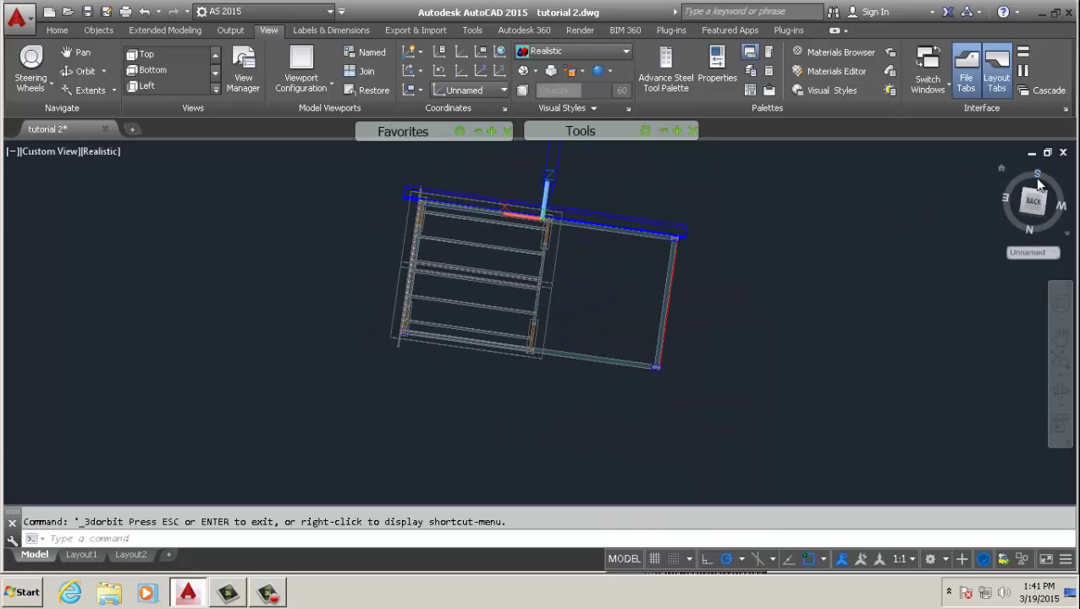
# Switch the frame to the Top plan view.
pyautogui.click(1033, 207)
pyautogui.scroll(6, 542, 351)
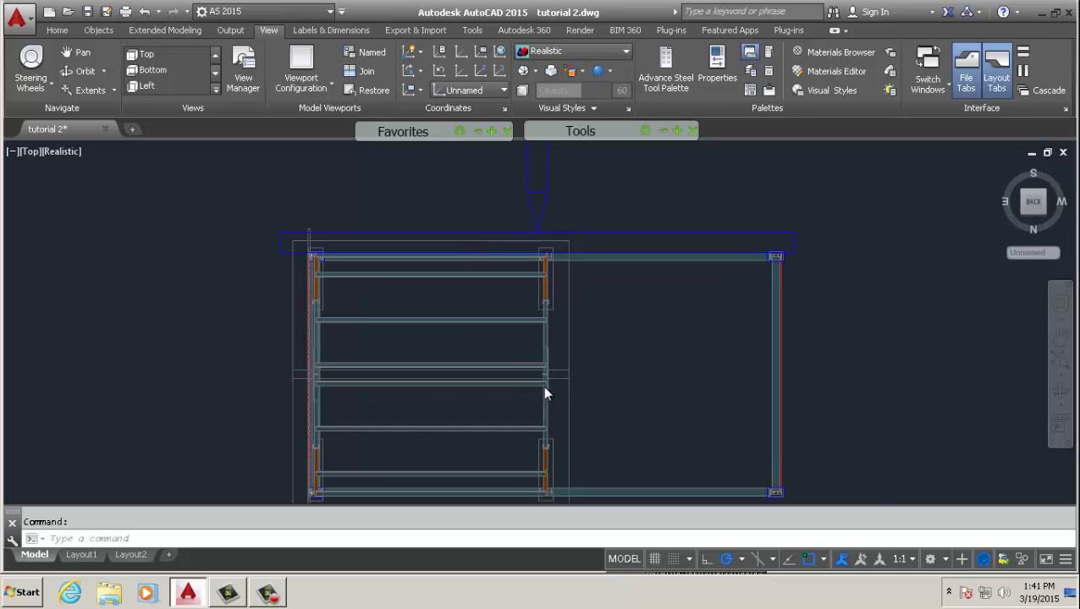
pyautogui.scroll(-5, 559, 373)
# Align the UCS to a member with UCS at object, picking the member and its edge.
pyautogui.moveTo(584, 135)
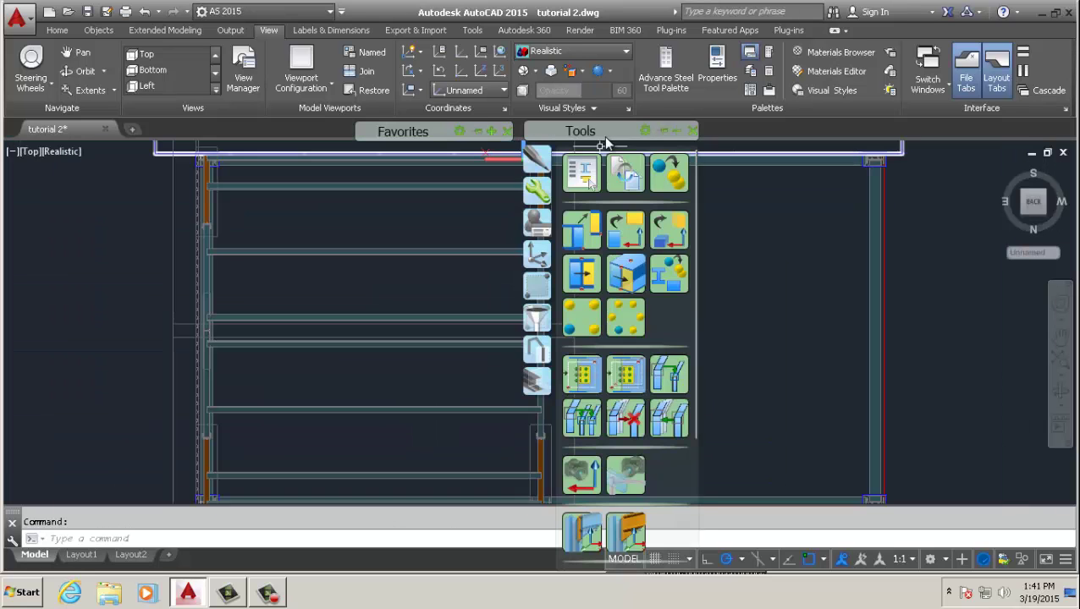
pyautogui.click(536, 254)
pyautogui.click(581, 229)
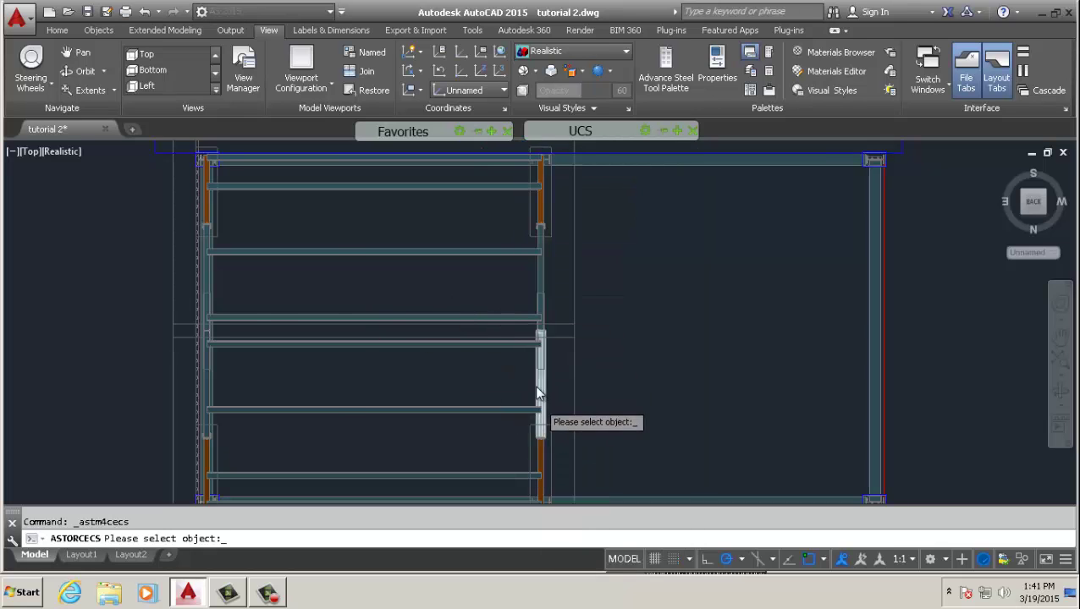
pyautogui.scroll(-2, 535, 386)
pyautogui.click(543, 324)
pyautogui.scroll(10, 544, 324)
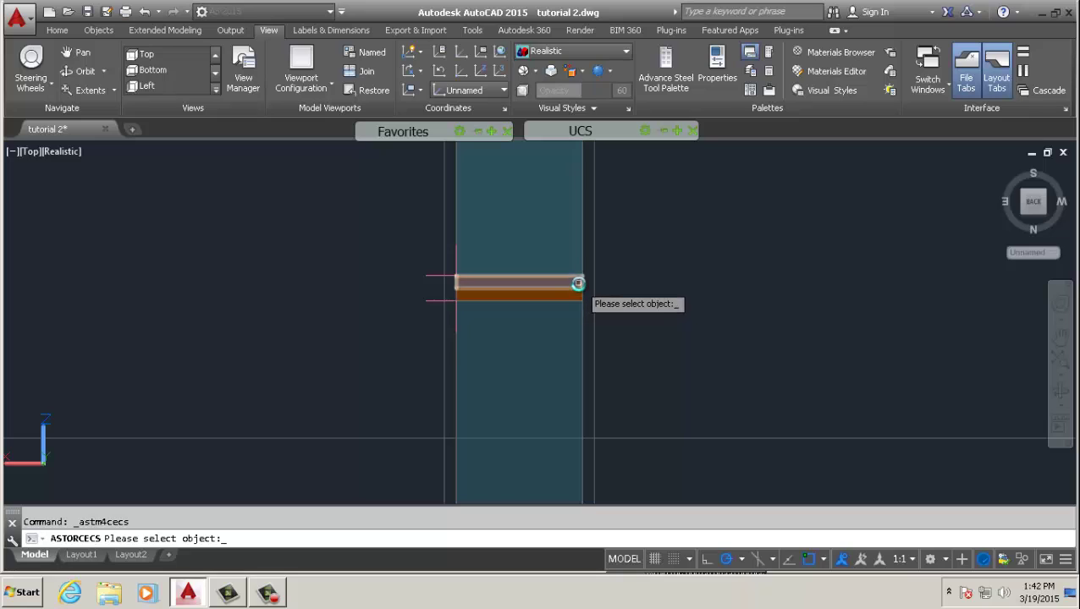
pyautogui.click(578, 284)
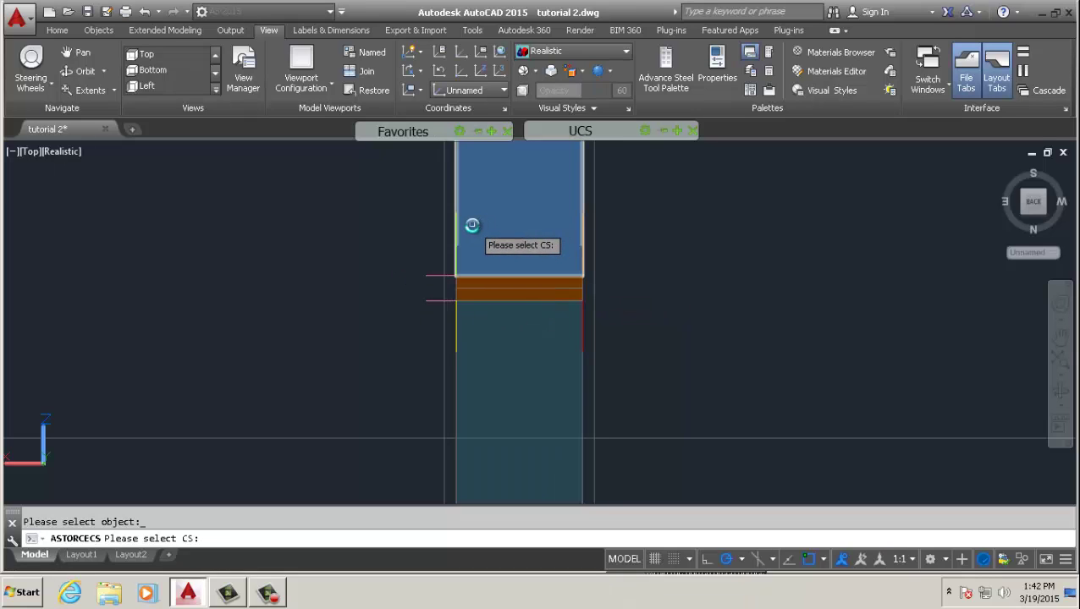
pyautogui.click(431, 277)
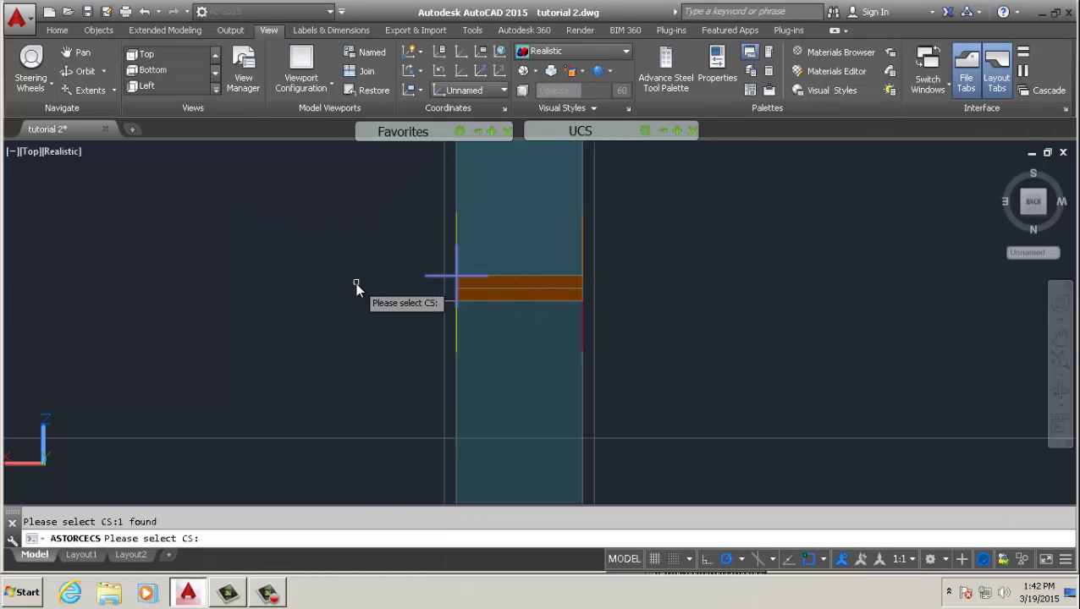
pyautogui.press('Return')
pyautogui.scroll(-6, 375, 301)
pyautogui.scroll(-2, 317, 302)
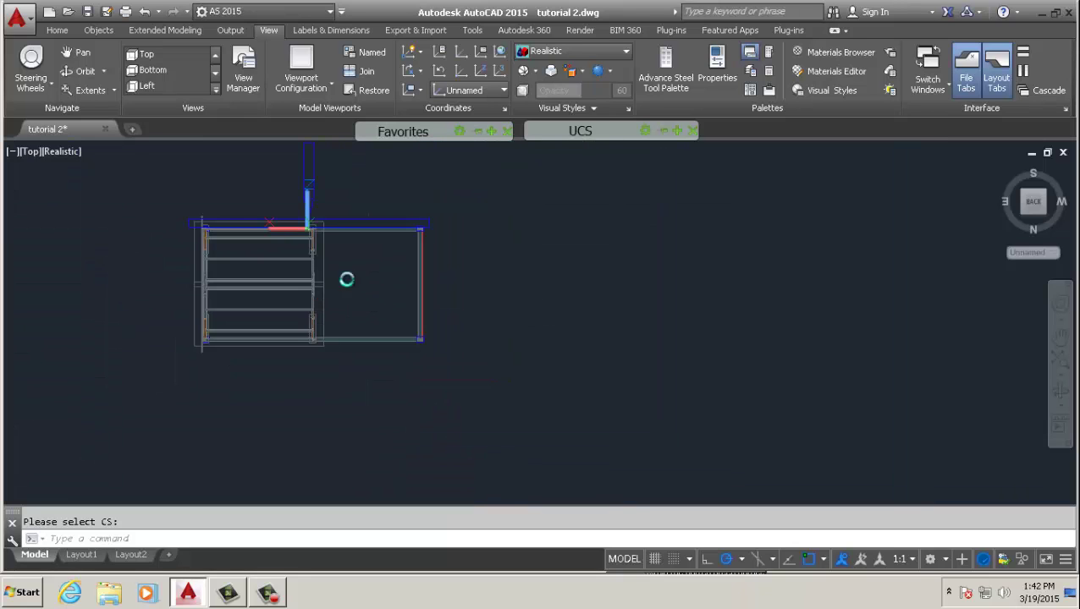
# Orbit the frame into an isometric 3-D view and exit orbit.
pyautogui.click(86, 71)
pyautogui.moveTo(303, 336); pyautogui.dragTo(348, 283)
pyautogui.scroll(8, 348, 284)
pyautogui.rightClick(417, 196)
pyautogui.click(432, 207)
# Set the UCS at the sloped beam's end corner by picking the beam and its end CS line.
pyautogui.moveTo(578, 144)
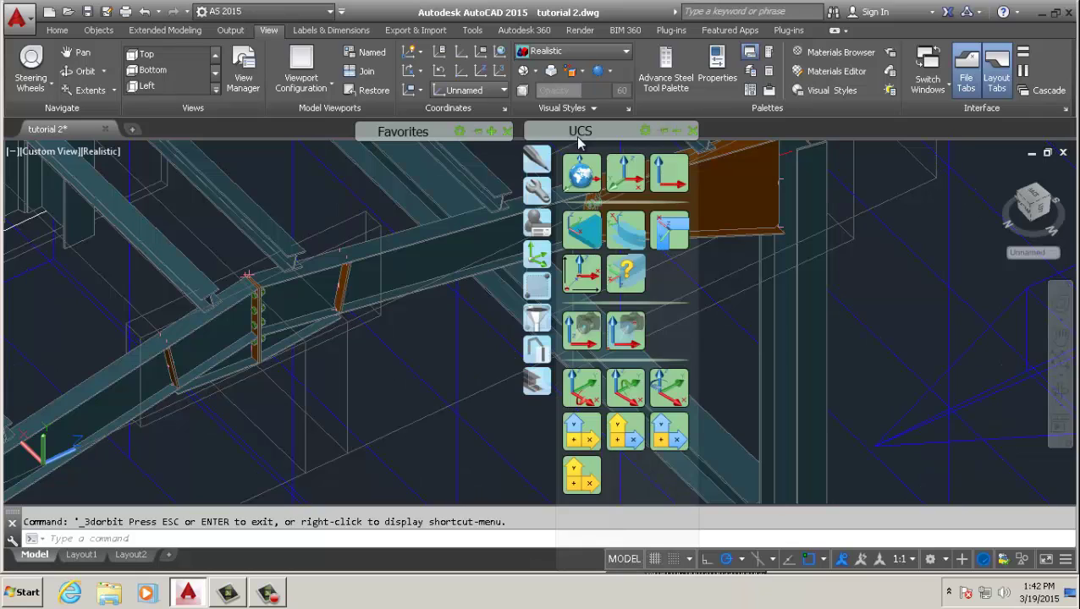
pyautogui.click(583, 229)
pyautogui.scroll(5, 261, 284)
pyautogui.scroll(3, 211, 324)
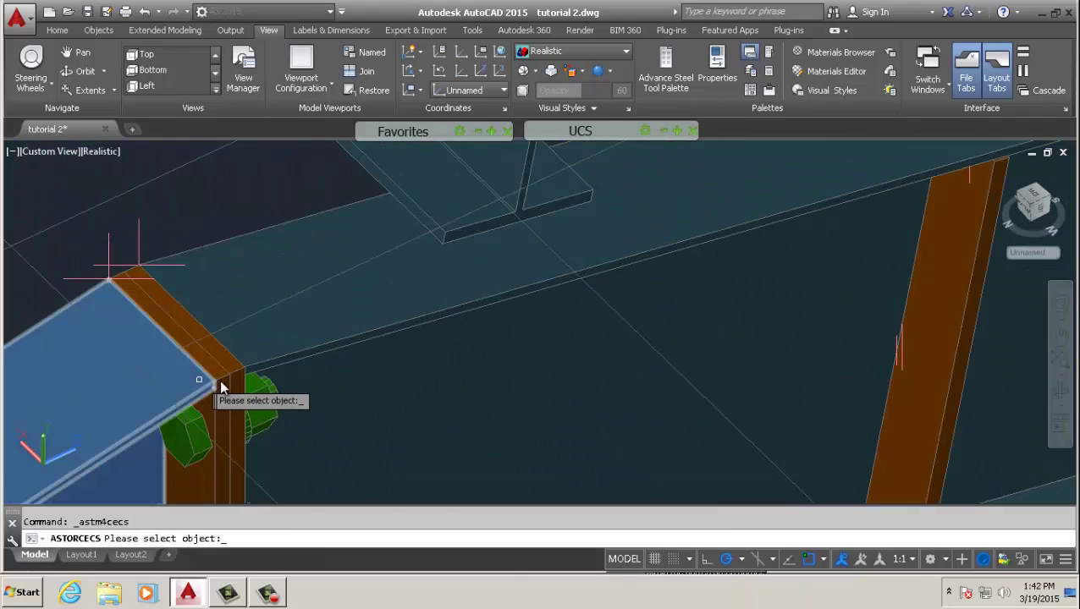
pyautogui.click(233, 366)
pyautogui.scroll(-5, 270, 379)
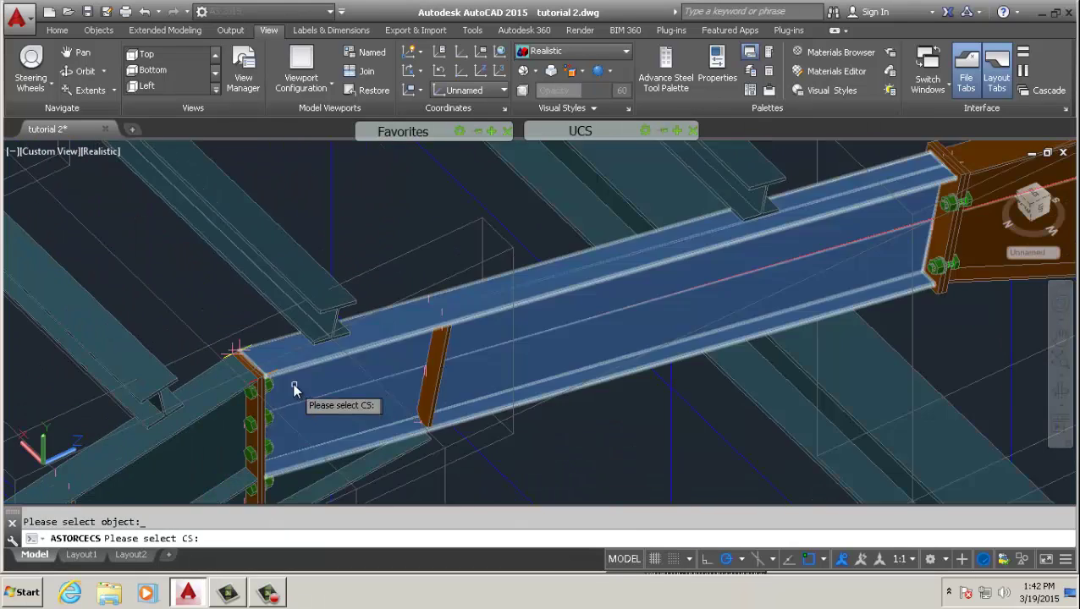
pyautogui.scroll(6, 228, 362)
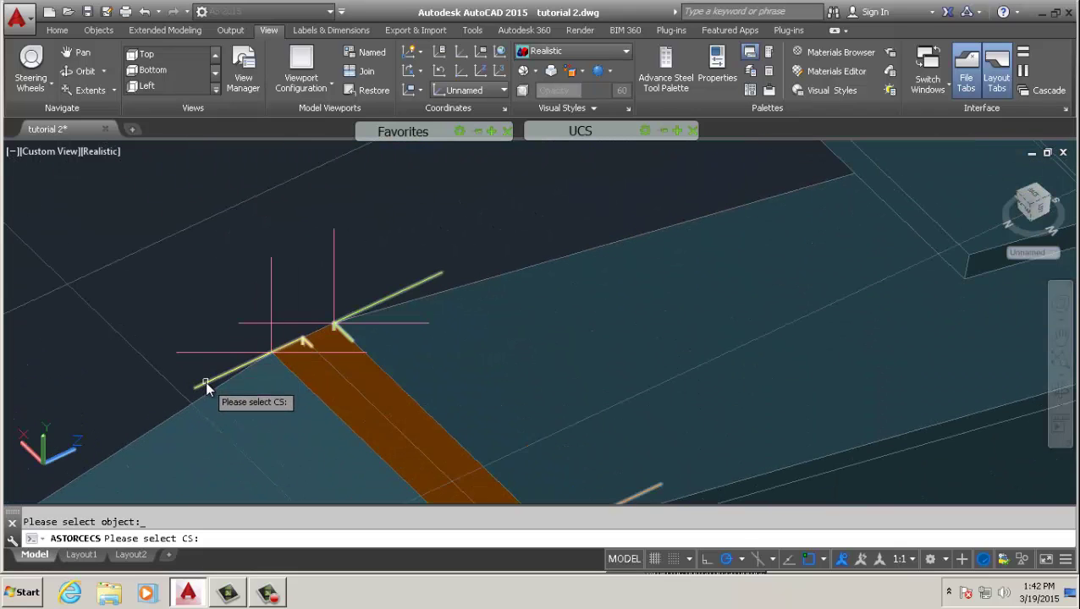
pyautogui.click(205, 381)
pyautogui.scroll(-4, 287, 376)
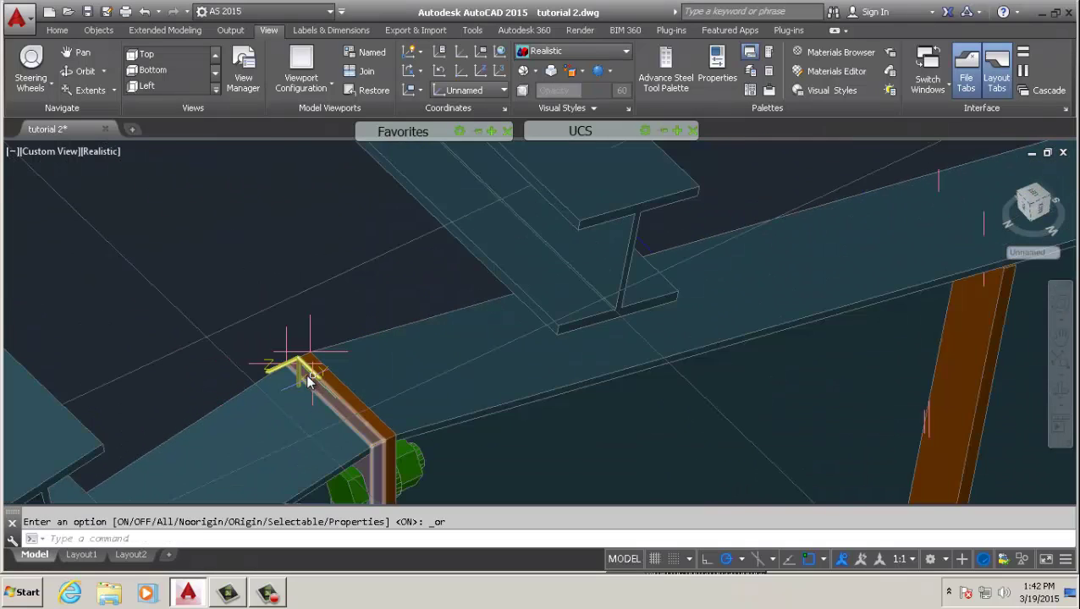
pyautogui.scroll(4, 306, 374)
pyautogui.scroll(-2, 342, 380)
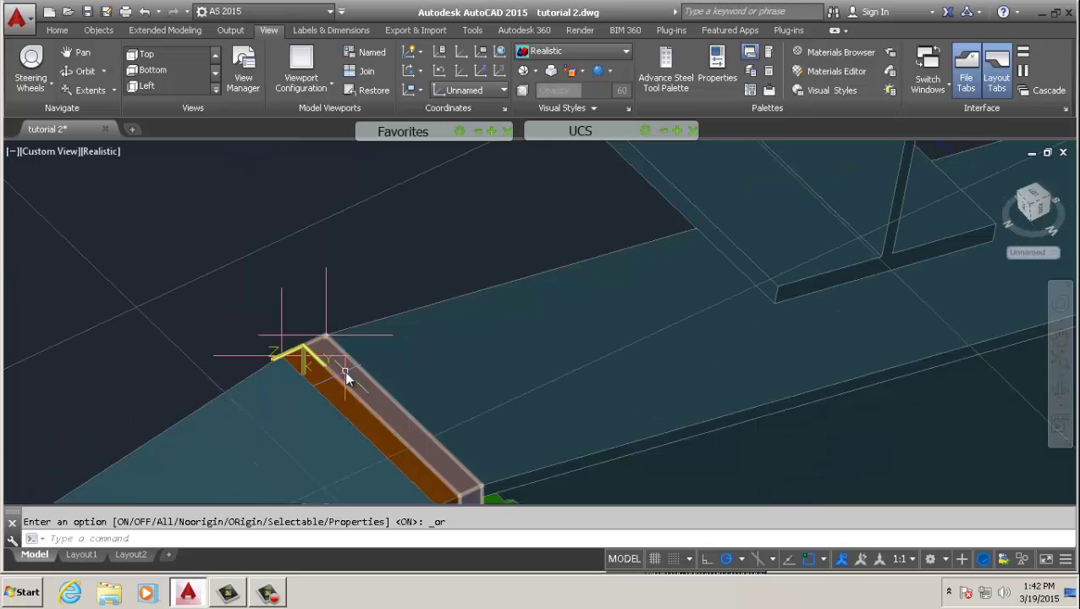
pyautogui.scroll(-2, 346, 363)
pyautogui.scroll(4, 328, 395)
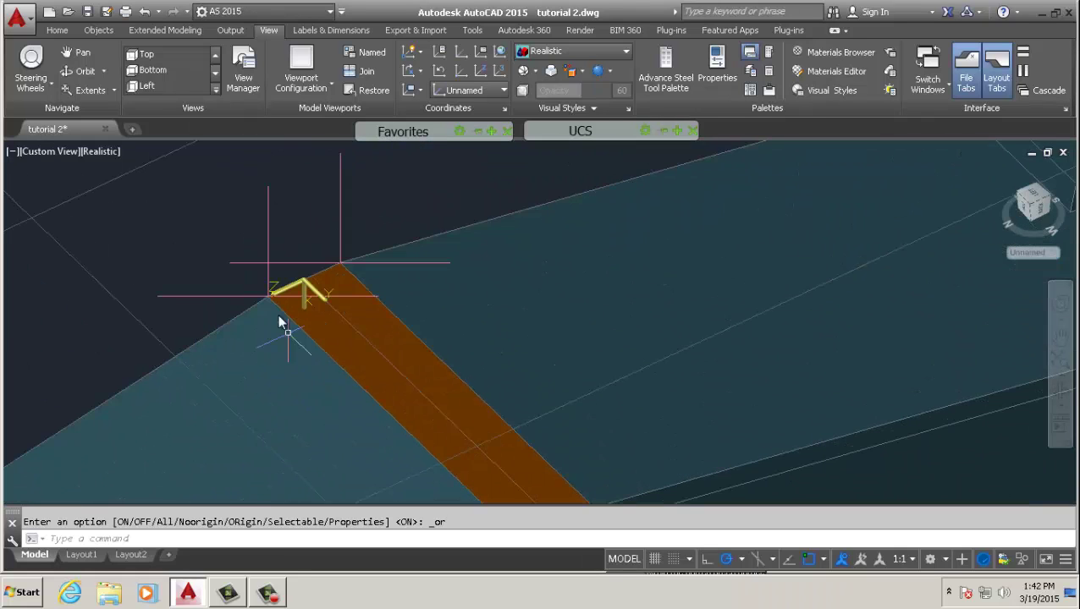
pyautogui.scroll(-1, 272, 303)
pyautogui.scroll(-3, 271, 307)
pyautogui.scroll(-2, 692, 290)
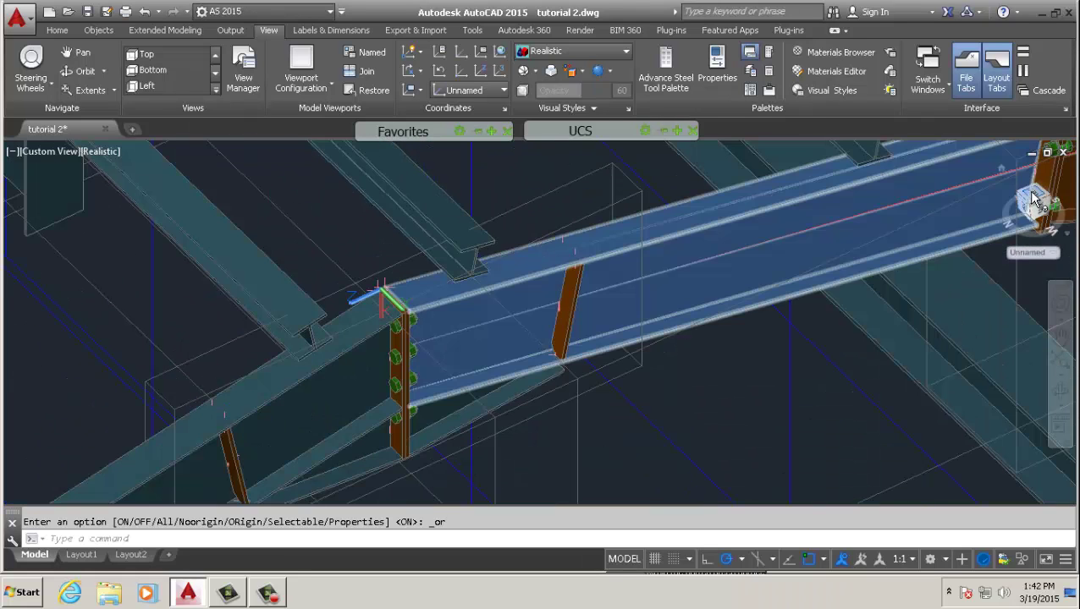
# Return to the Top plan view of the frame.
pyautogui.click(1034, 200)
pyautogui.scroll(5, 542, 288)
pyautogui.scroll(3, 508, 288)
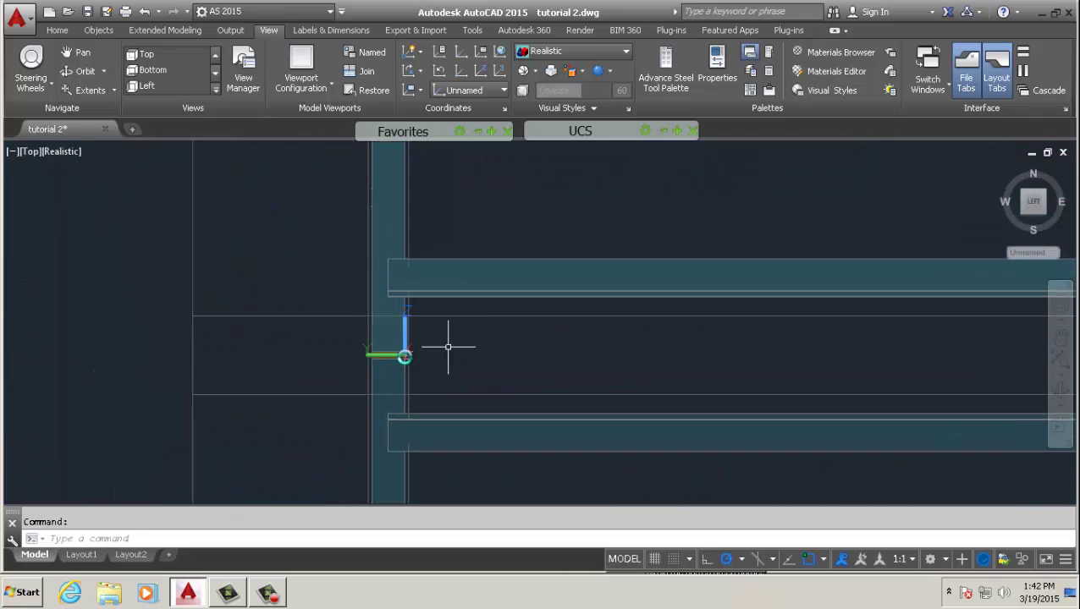
# Realign the UCS to the top plan view with UCS > View.
pyautogui.scroll(-2, 430, 349)
pyautogui.write('UCS')
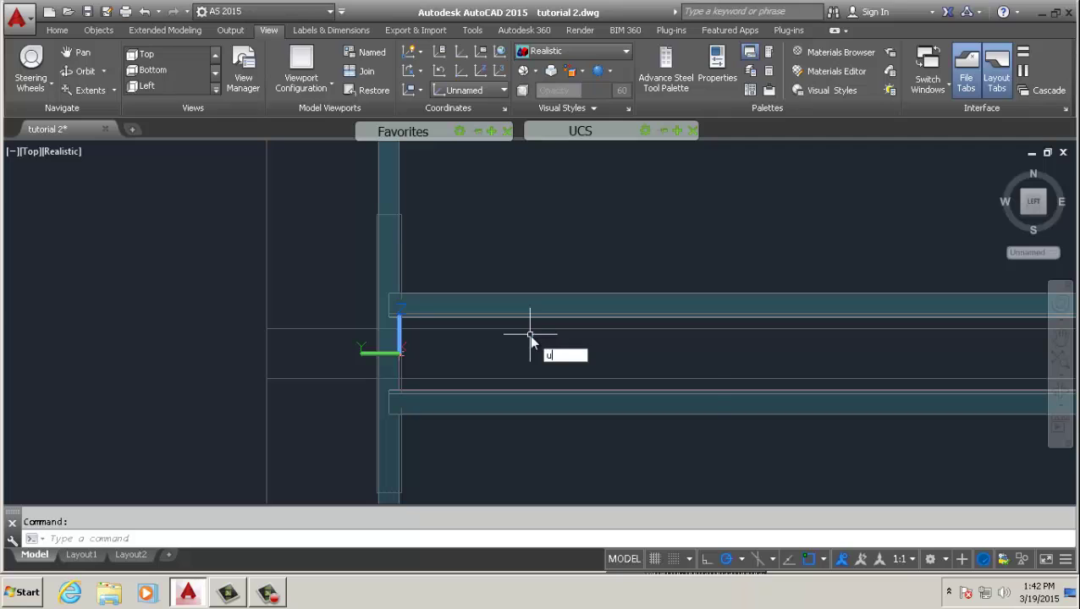
pyautogui.press('Return')
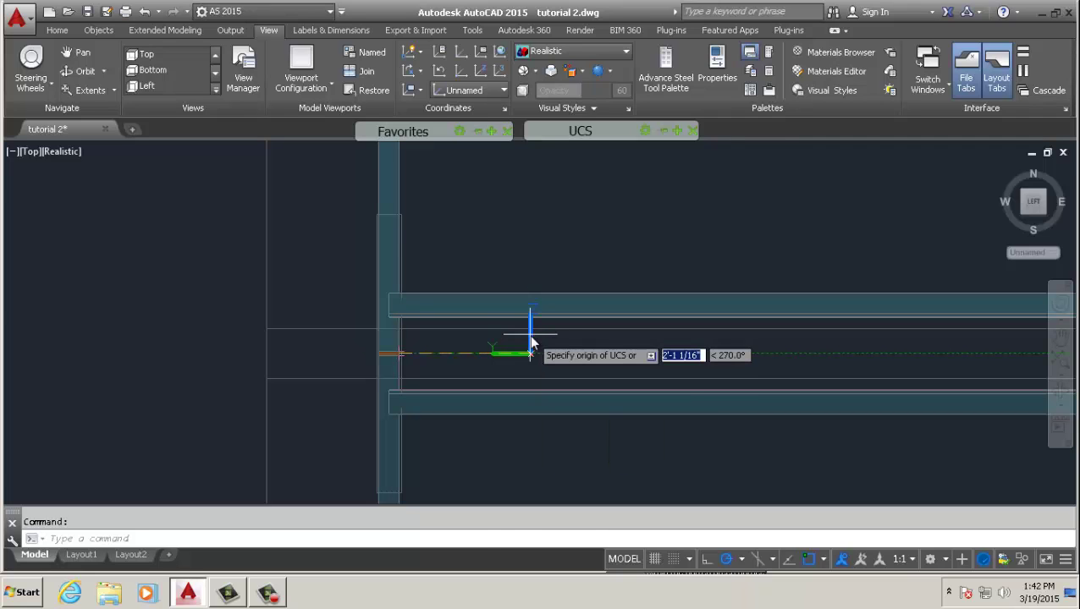
pyautogui.write('v')
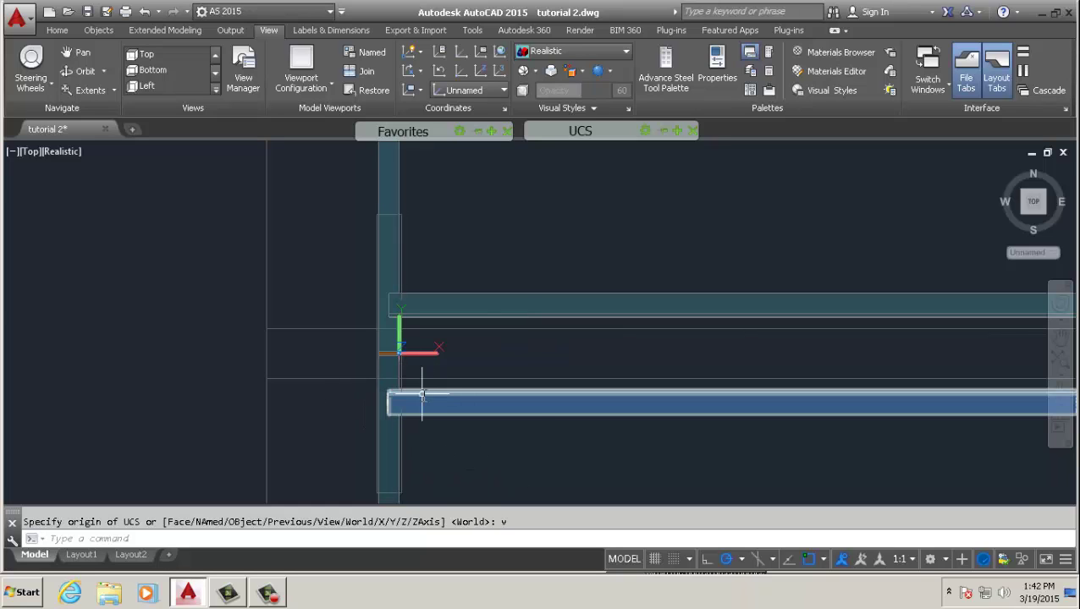
# Pan and zoom to show more of the frame.
pyautogui.moveTo(415, 378); pyautogui.dragTo(386, 343, button='middle')
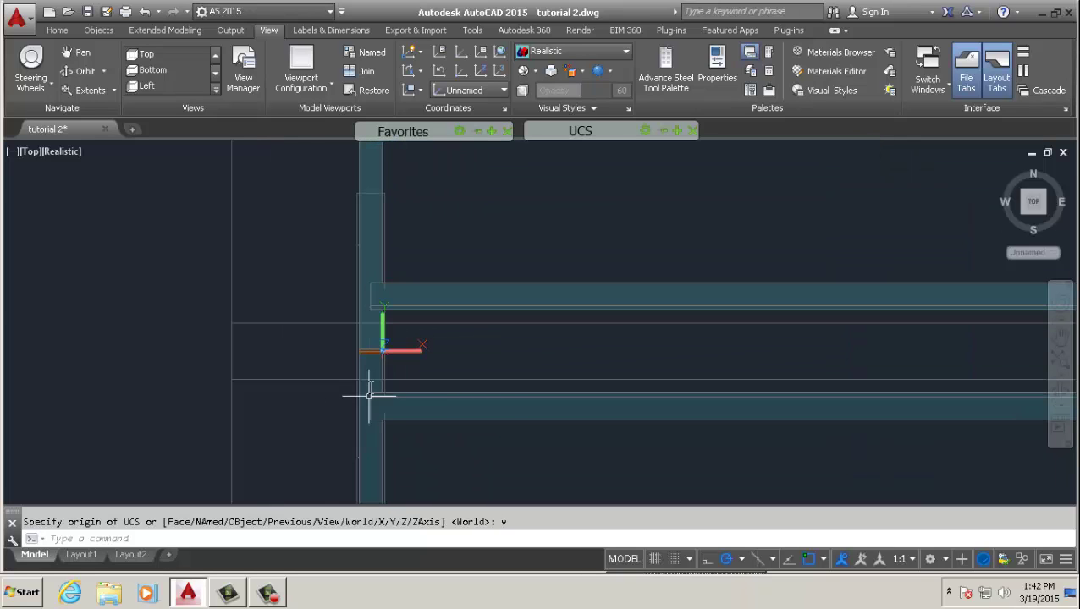
pyautogui.scroll(-4, 385, 380)
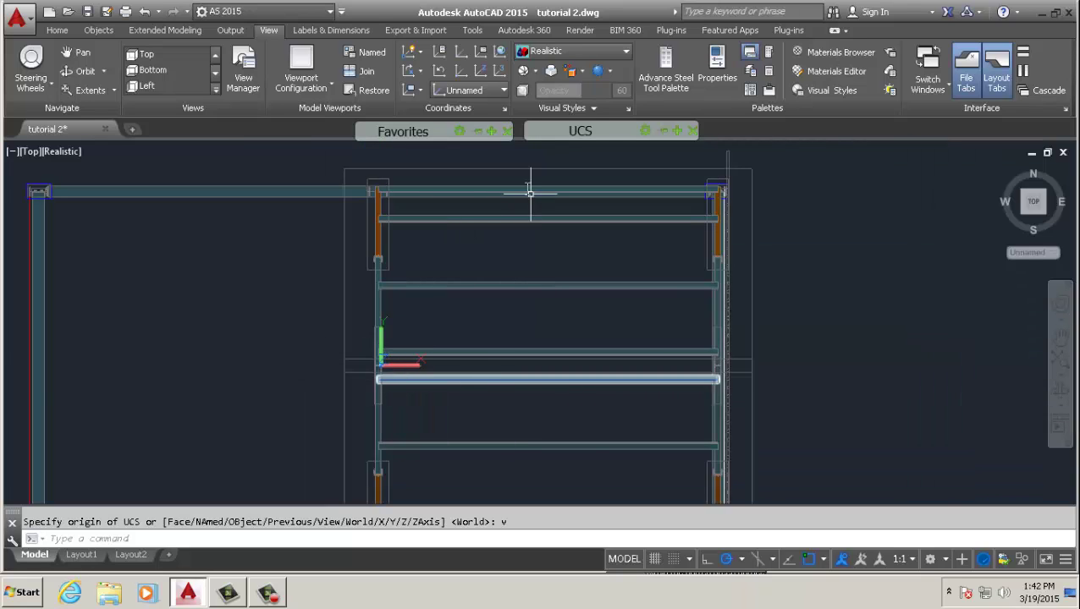
pyautogui.moveTo(590, 137)
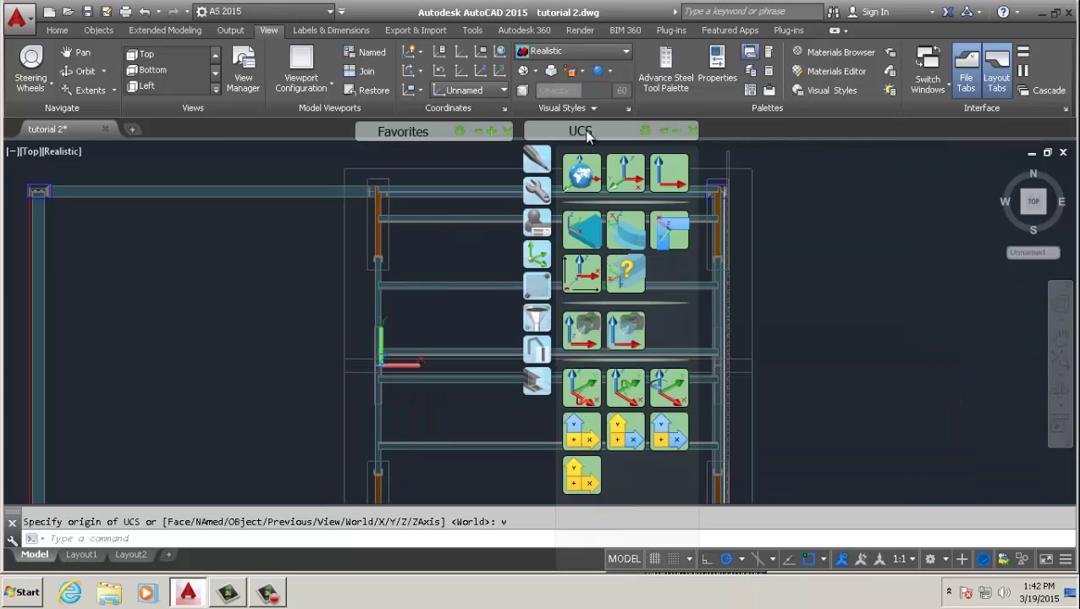
# Start the Camera tool from the Tools palette and zoom in on the beam end.
pyautogui.click(543, 192)
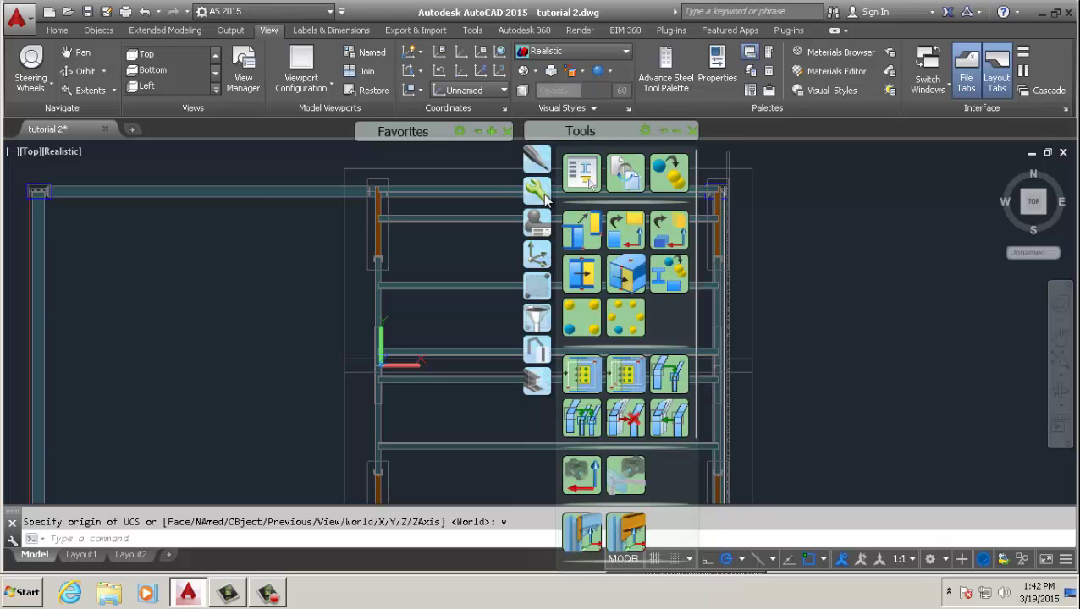
pyautogui.click(574, 478)
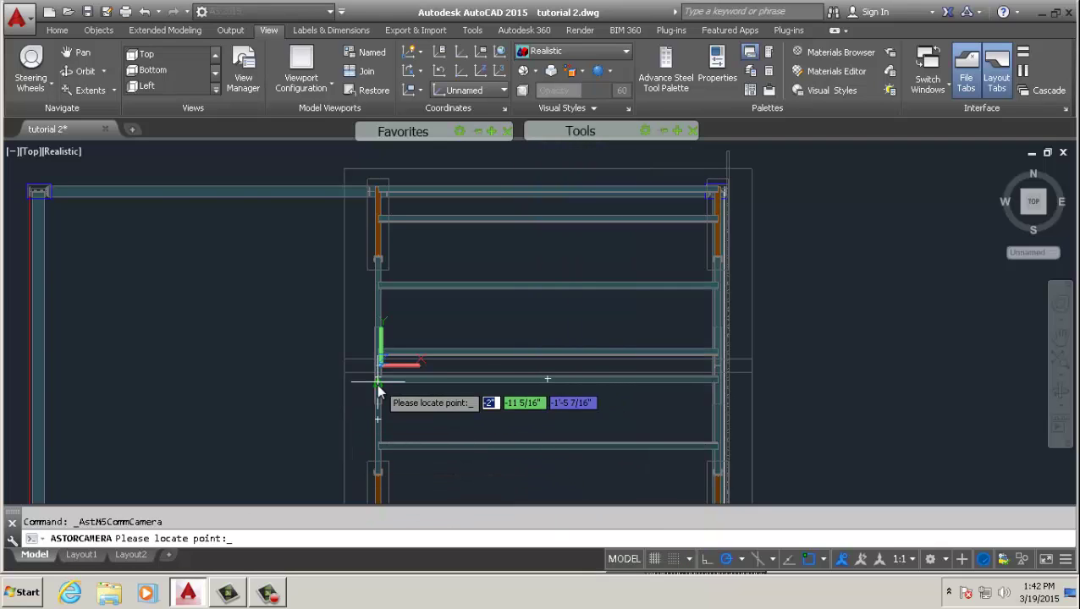
pyautogui.scroll(3, 375, 391)
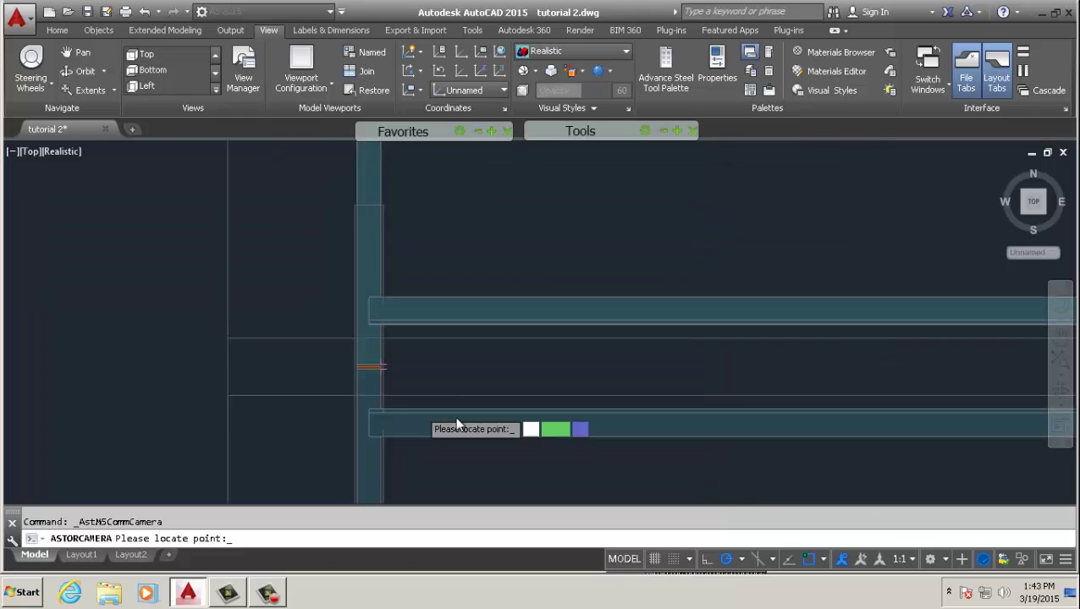
pyautogui.scroll(-5, 422, 423)
pyautogui.scroll(6, 369, 370)
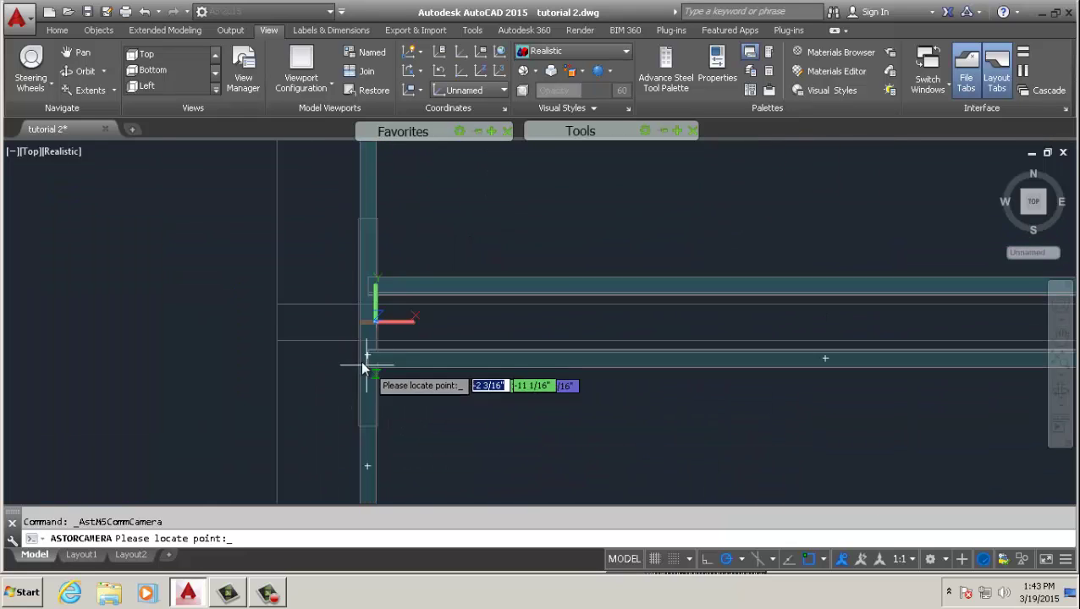
pyautogui.scroll(5, 351, 186)
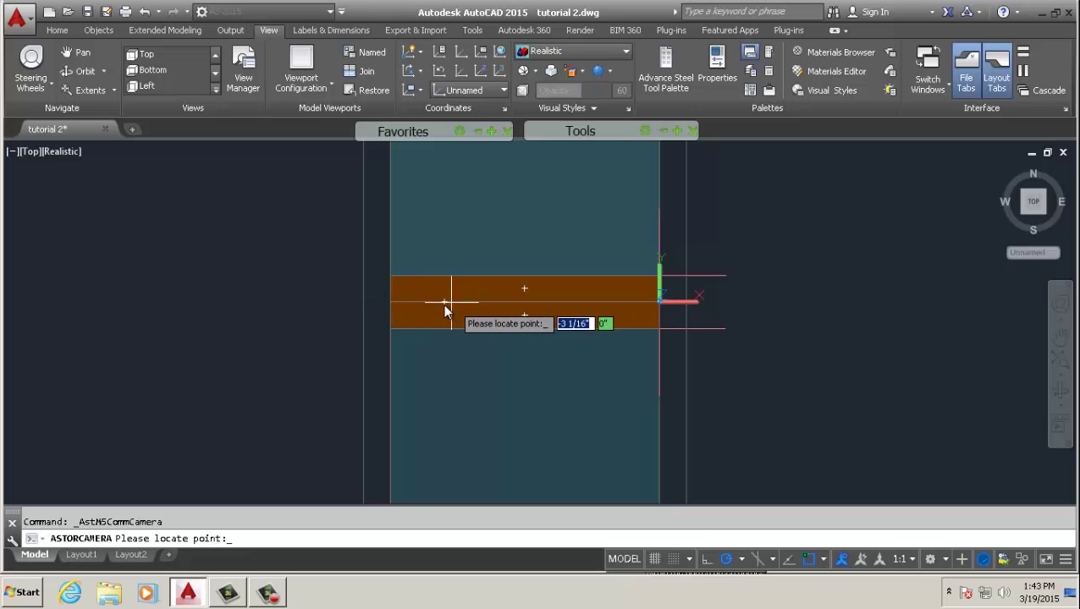
# Make the camera an Overview type with a Front detail-box limit and a Fixed xy-viewport.
pyautogui.click(391, 304)
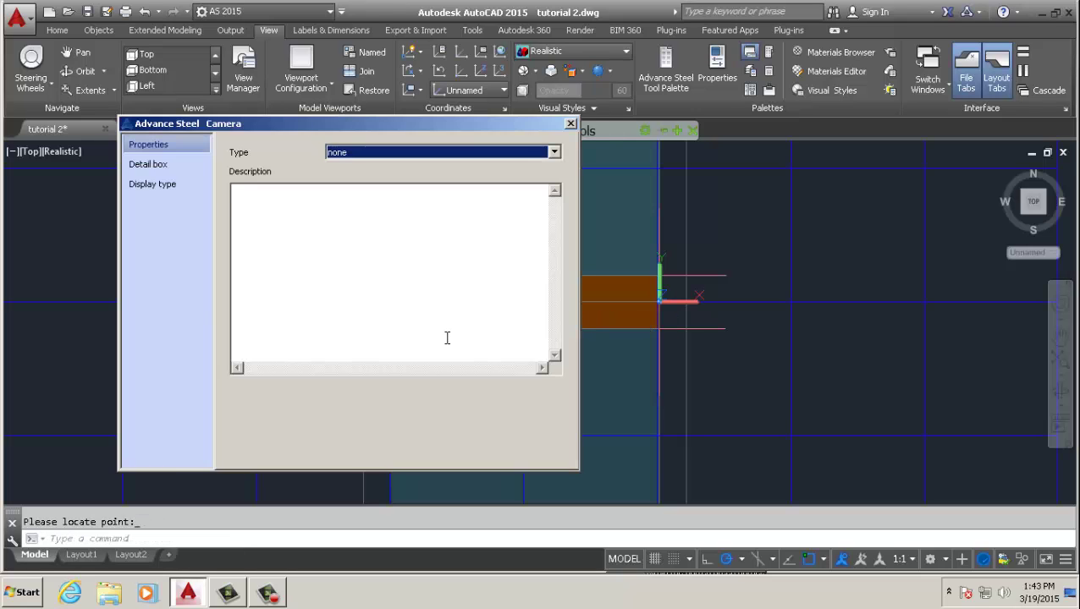
pyautogui.click(455, 153)
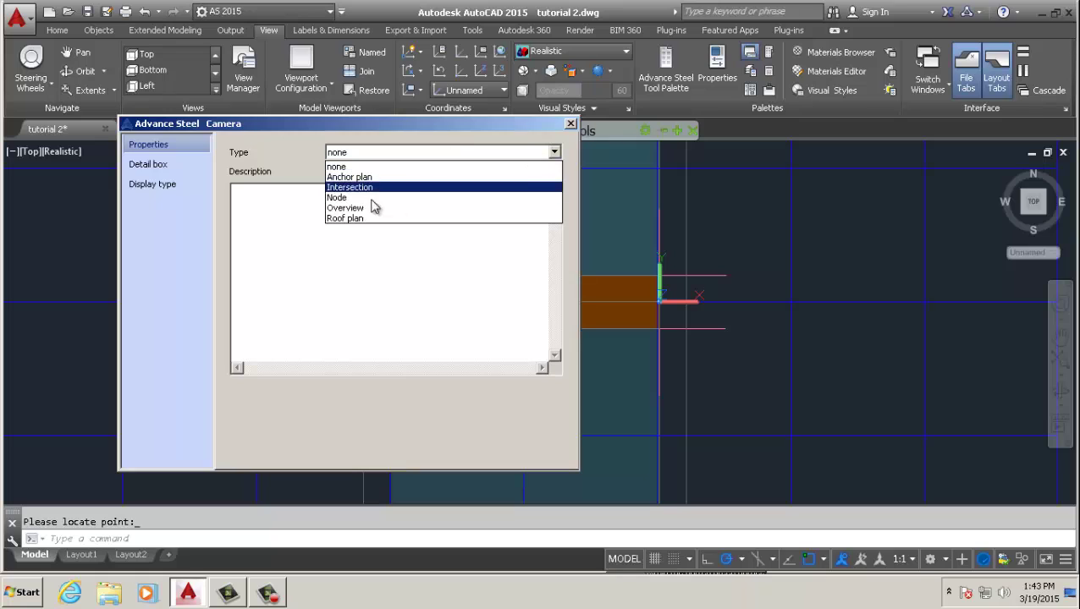
pyautogui.click(361, 207)
pyautogui.click(148, 166)
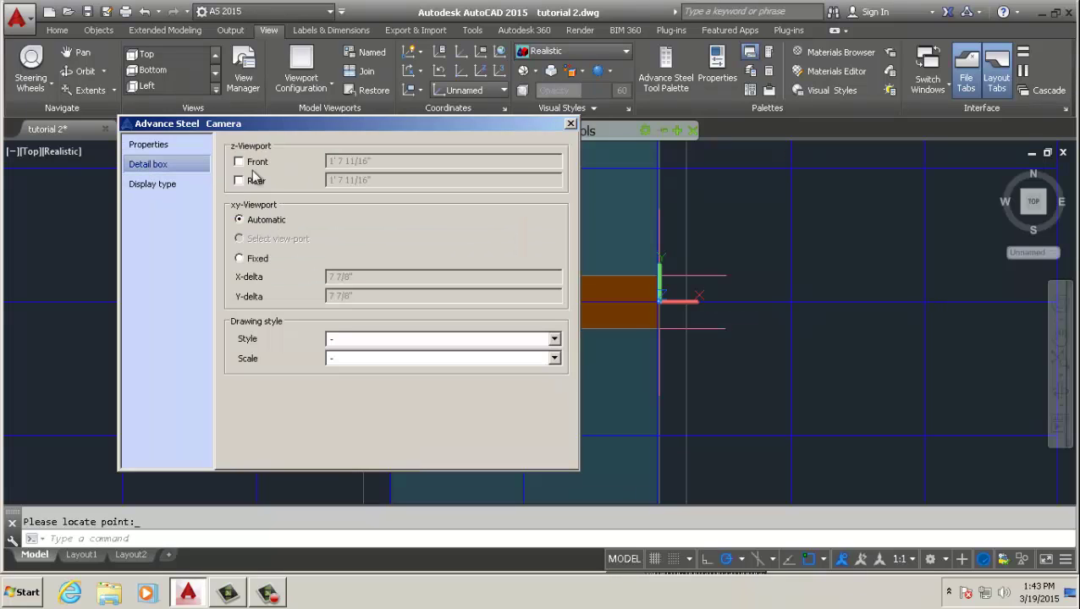
pyautogui.click(240, 162)
pyautogui.click(240, 259)
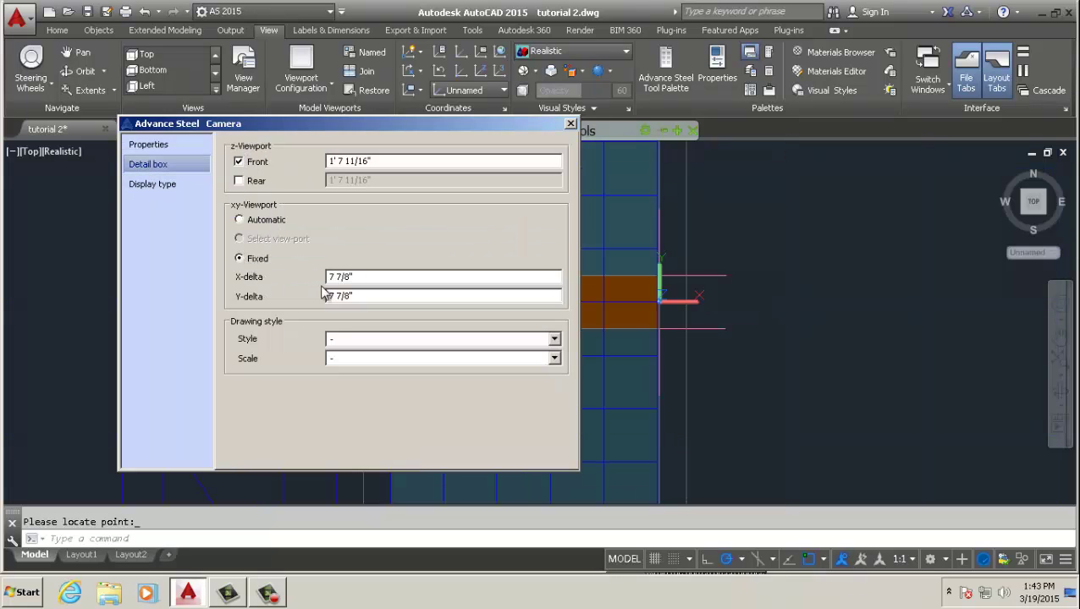
# Orbit the model into a 3-D view to inspect the camera's detail box around the frame.
pyautogui.click(570, 123)
pyautogui.moveTo(613, 258)
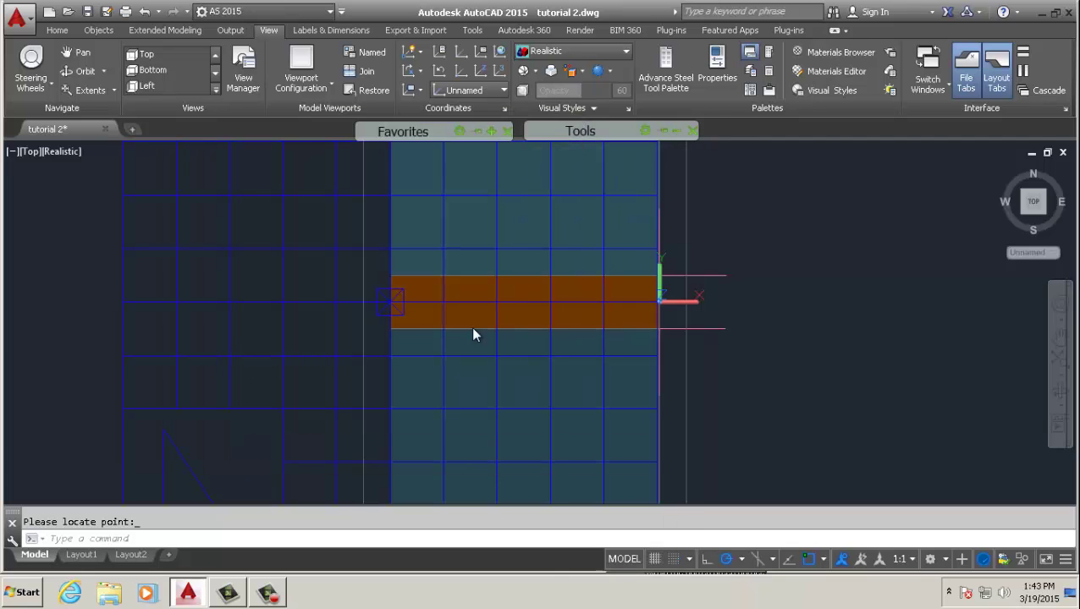
pyautogui.scroll(-5, 388, 338)
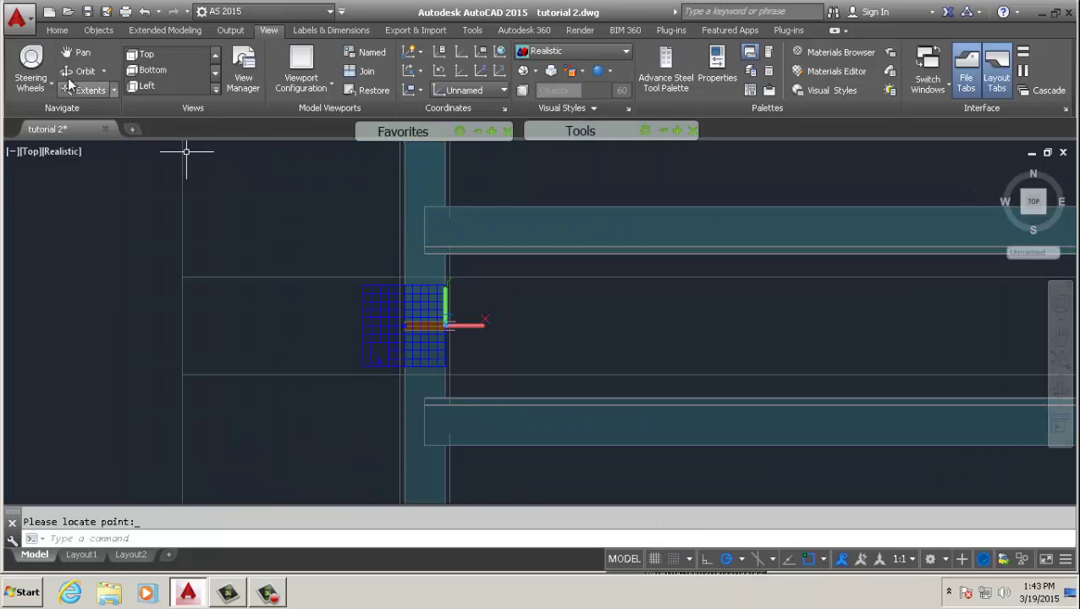
pyautogui.click(85, 71)
pyautogui.moveTo(230, 260); pyautogui.dragTo(321, 282)
pyautogui.scroll(-10, 322, 282)
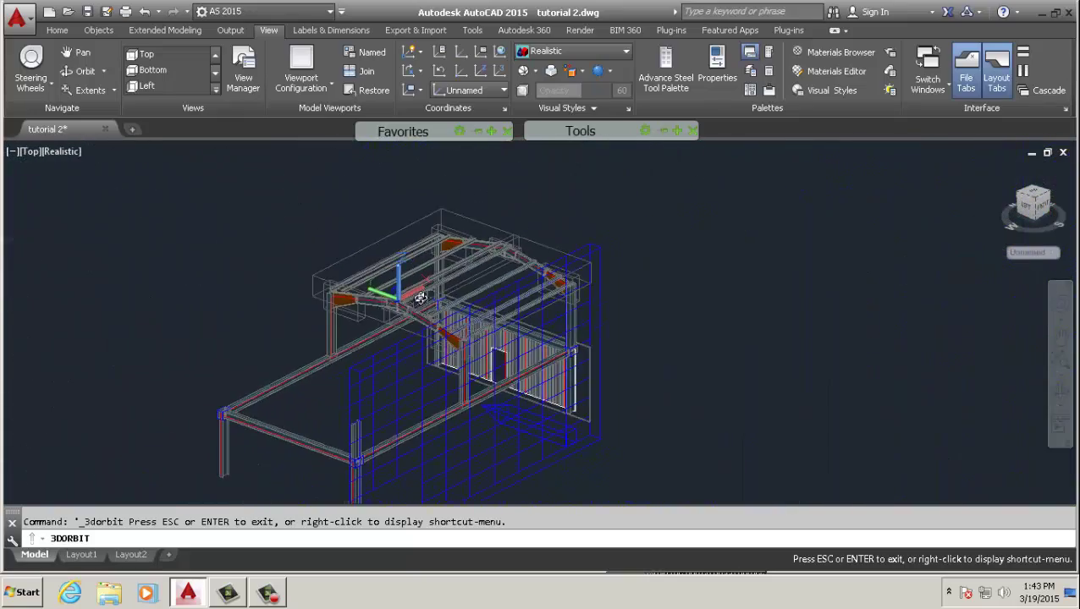
pyautogui.scroll(10, 392, 287)
# Exit orbit and return to the top plan view of the frame.
pyautogui.rightClick(397, 260)
pyautogui.click(416, 267)
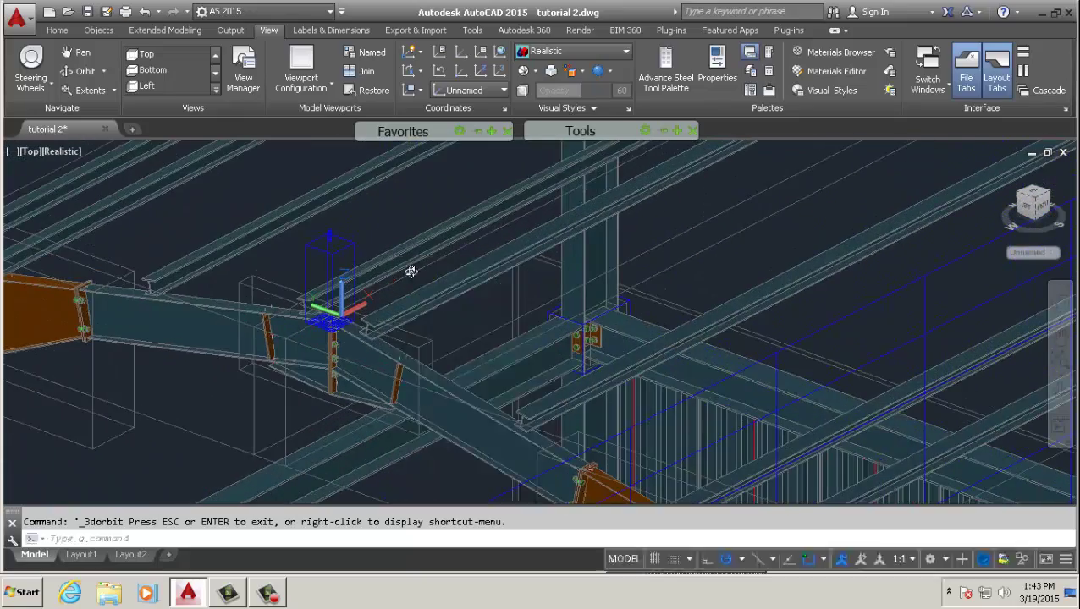
pyautogui.click(1034, 202)
pyautogui.scroll(5, 531, 308)
# Begin stretching the camera detail box's corner grip, then cancel the attempt.
pyautogui.click(461, 318)
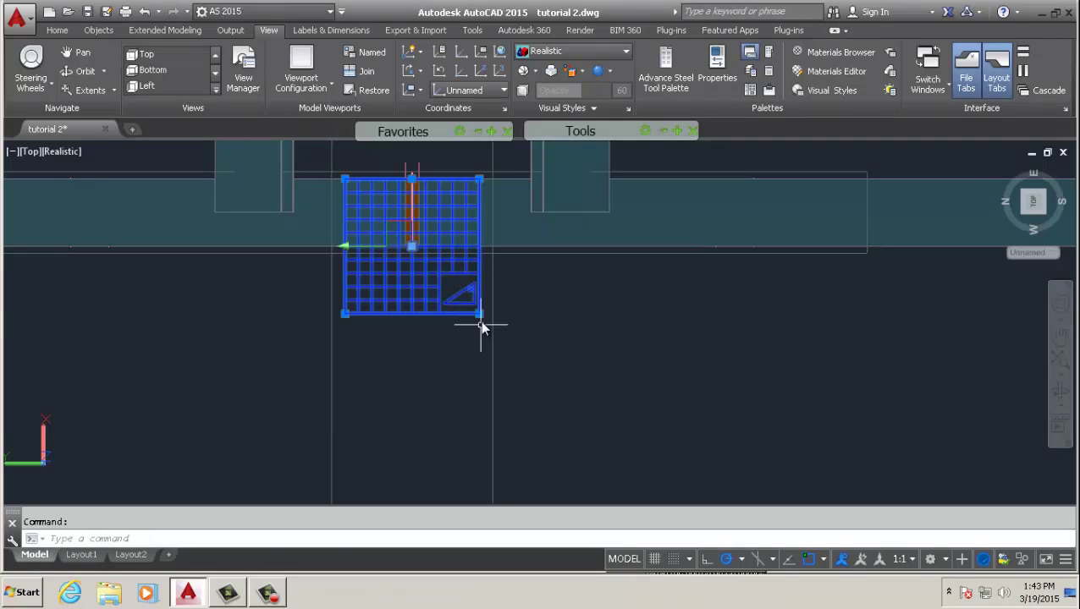
pyautogui.click(479, 313)
pyautogui.scroll(-5, 480, 315)
pyautogui.scroll(2, 504, 343)
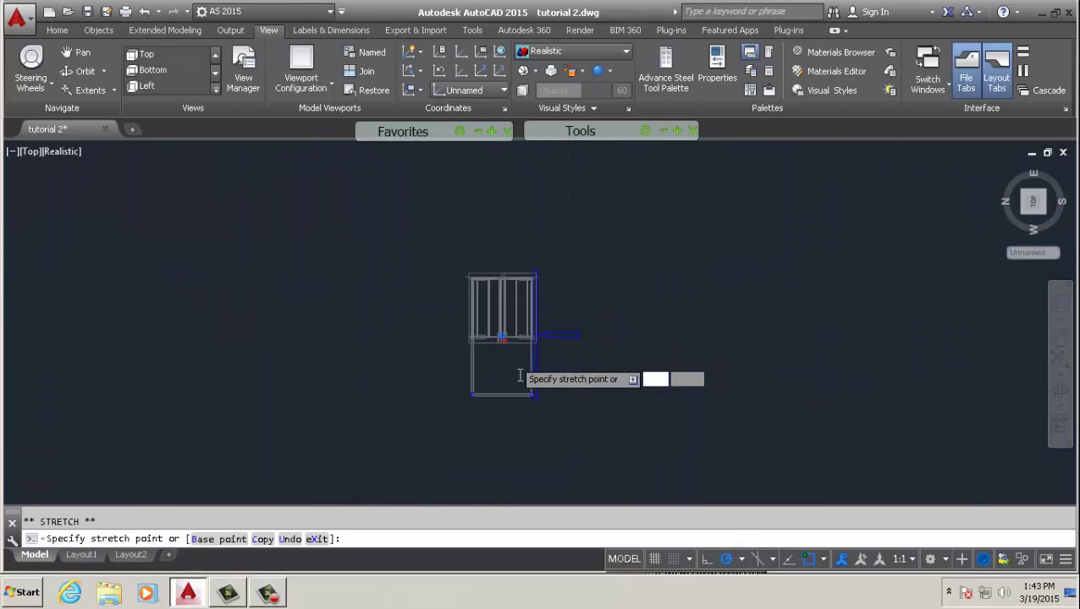
pyautogui.scroll(2, 538, 406)
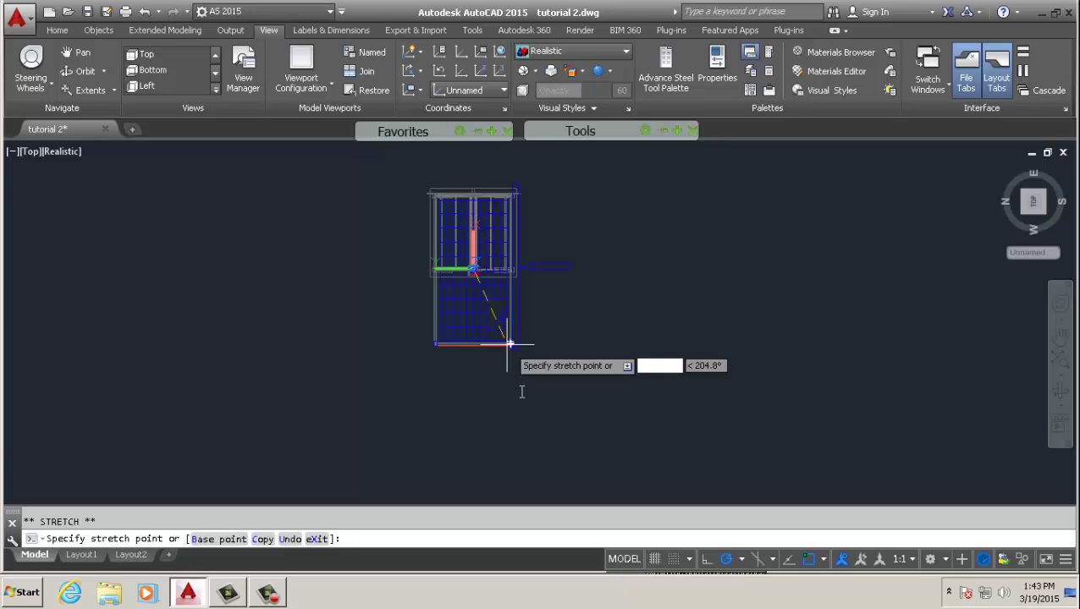
pyautogui.scroll(-3, 542, 386)
pyautogui.moveTo(552, 401); pyautogui.dragTo(530, 398, button='middle')
pyautogui.rightClick(604, 342)
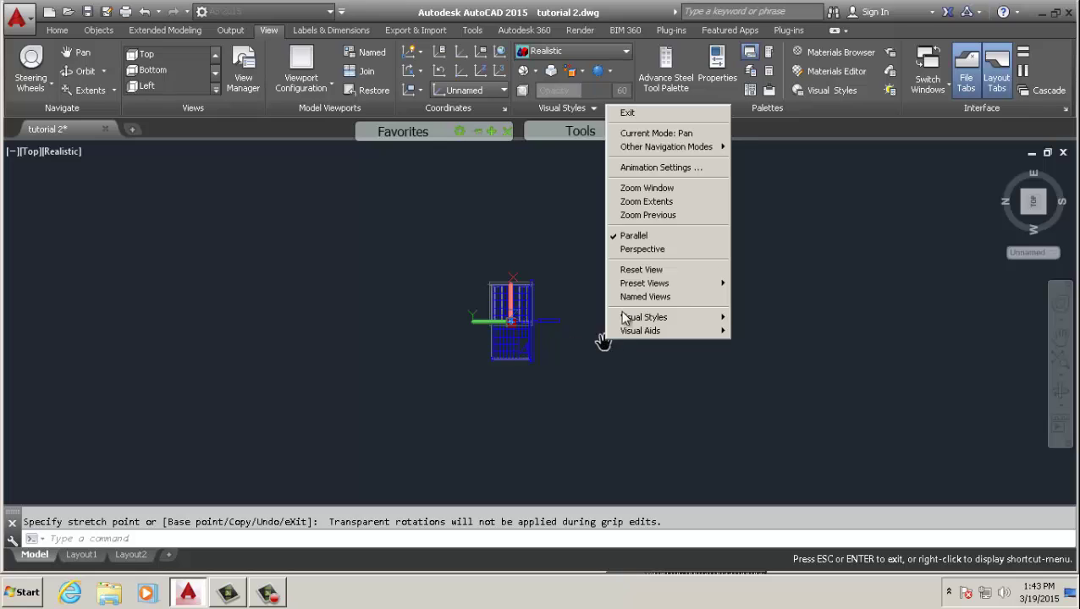
pyautogui.click(627, 111)
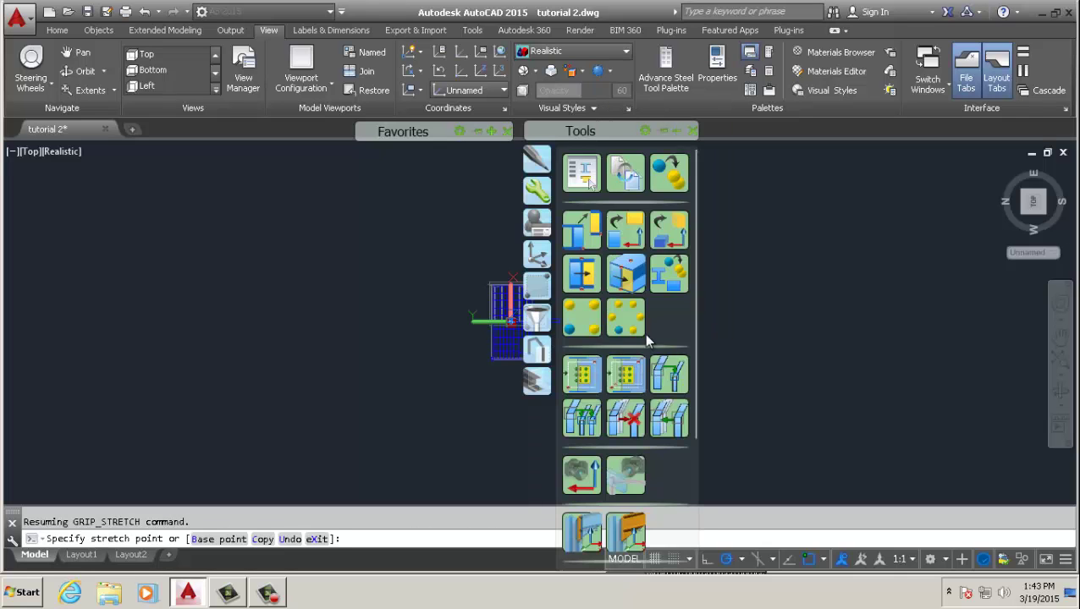
pyautogui.scroll(3, 462, 359)
pyautogui.press('Escape')
# Stretch the hatched camera box's corner down-left so it encloses the whole frame, then clear the grips.
pyautogui.scroll(1, 660, 359)
pyautogui.scroll(5, 660, 361)
pyautogui.click(523, 342)
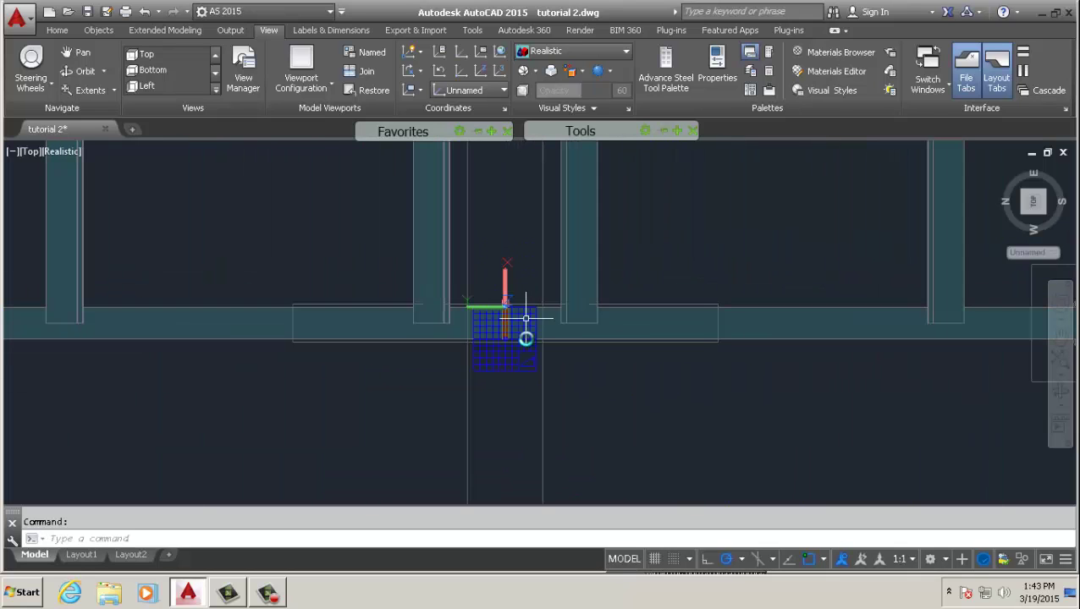
pyautogui.click(530, 369)
pyautogui.scroll(-3, 418, 430)
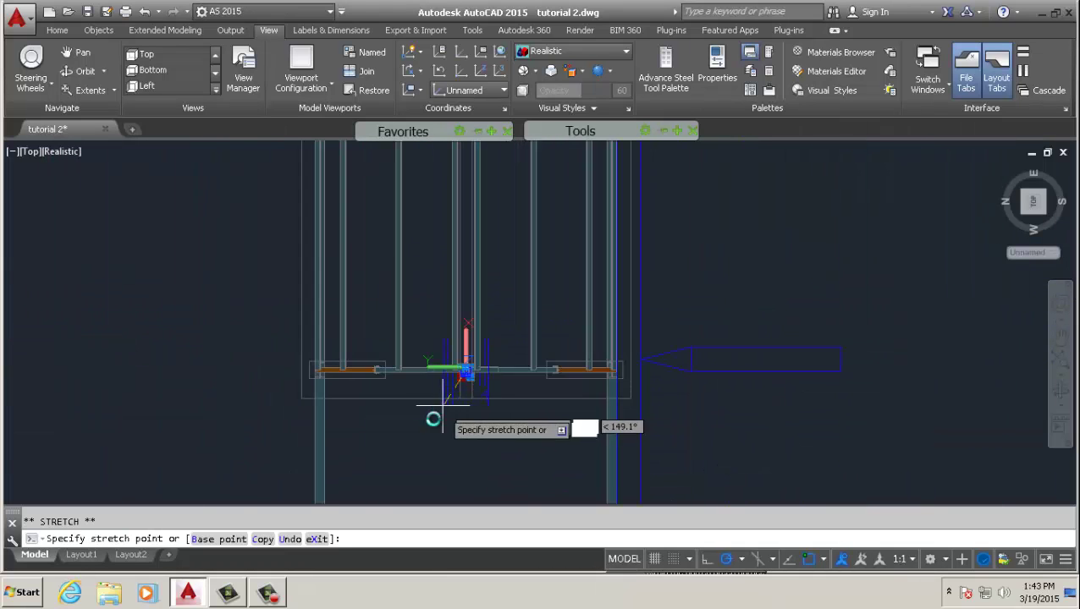
pyautogui.scroll(-5, 418, 430)
pyautogui.keyDown('shift'); pyautogui.moveTo(374, 458); pyautogui.dragTo(423, 372, button='middle'); pyautogui.keyUp('shift')
pyautogui.scroll(4, 420, 371)
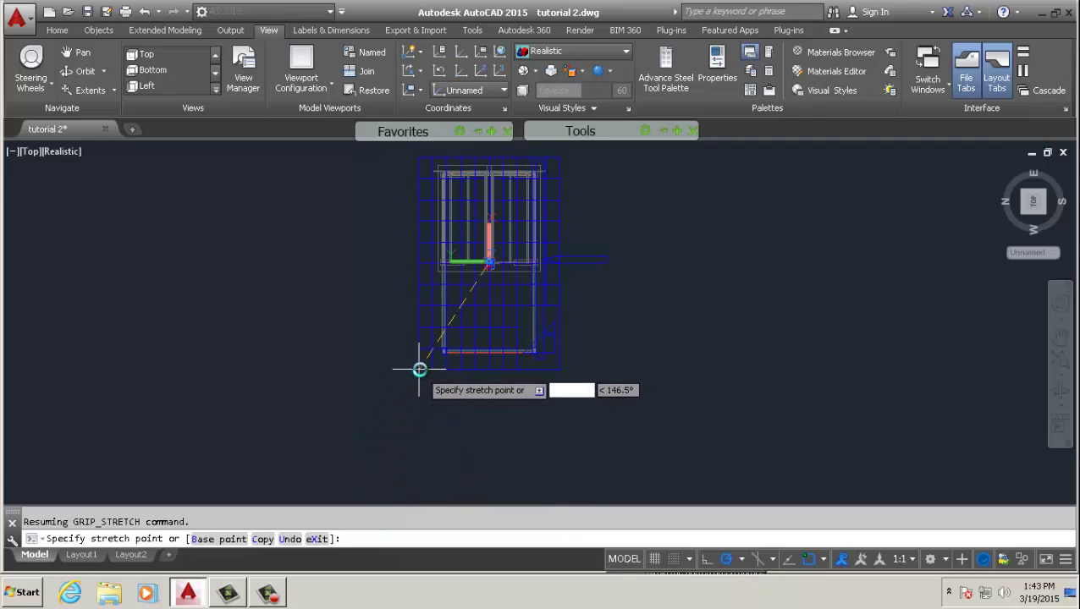
pyautogui.click(427, 366)
pyautogui.press('Escape')
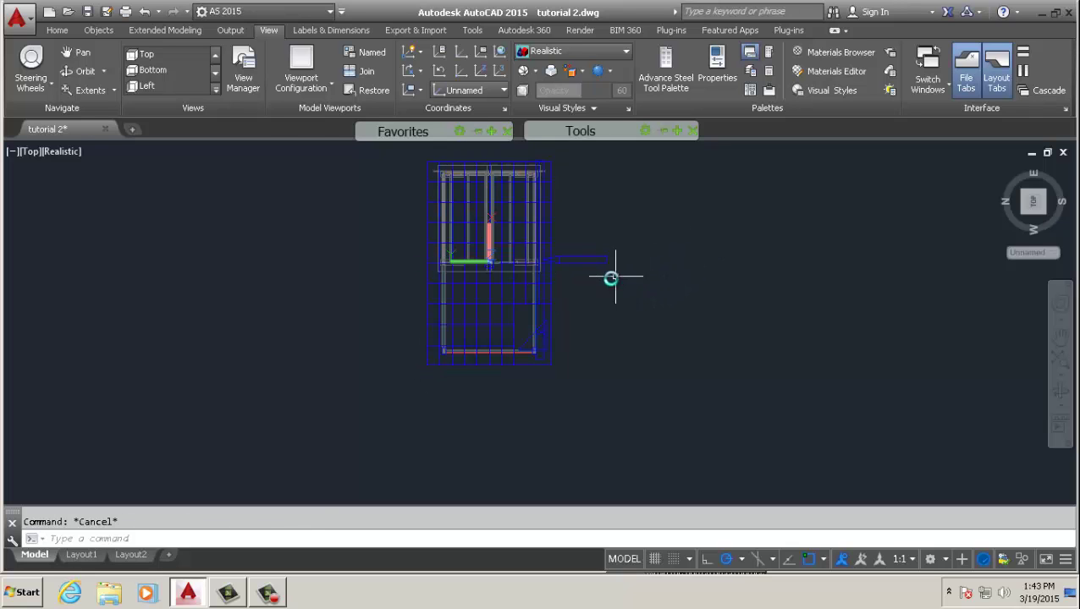
# Orbit to show the frame and its two camera boxes in 3-D, then switch to the Output tab.
pyautogui.click(84, 71)
pyautogui.moveTo(399, 269); pyautogui.dragTo(664, 232)
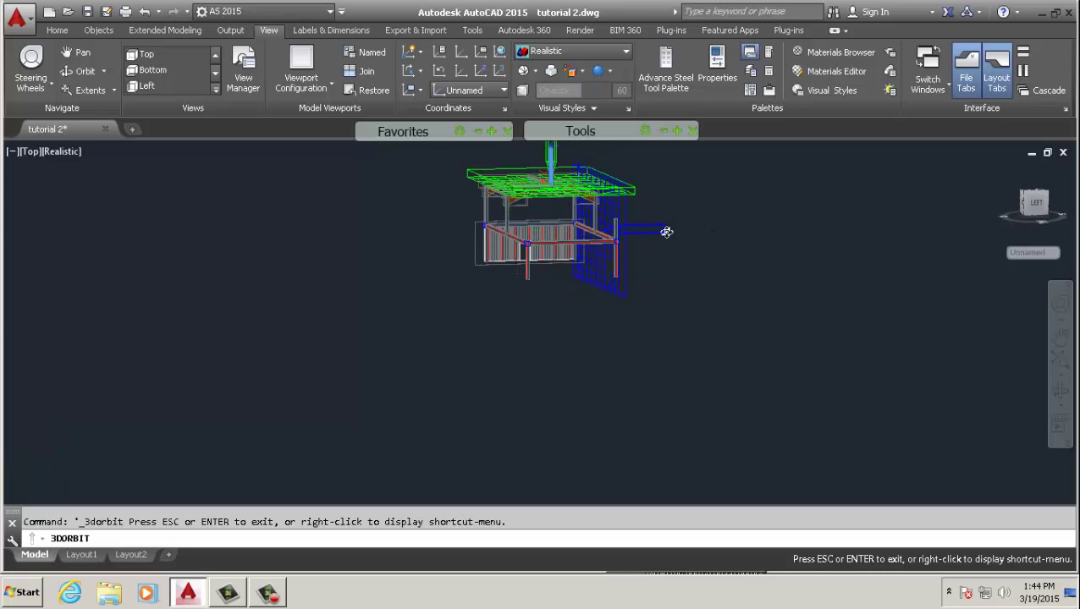
pyautogui.moveTo(610, 336); pyautogui.dragTo(532, 364)
pyautogui.press('Escape')
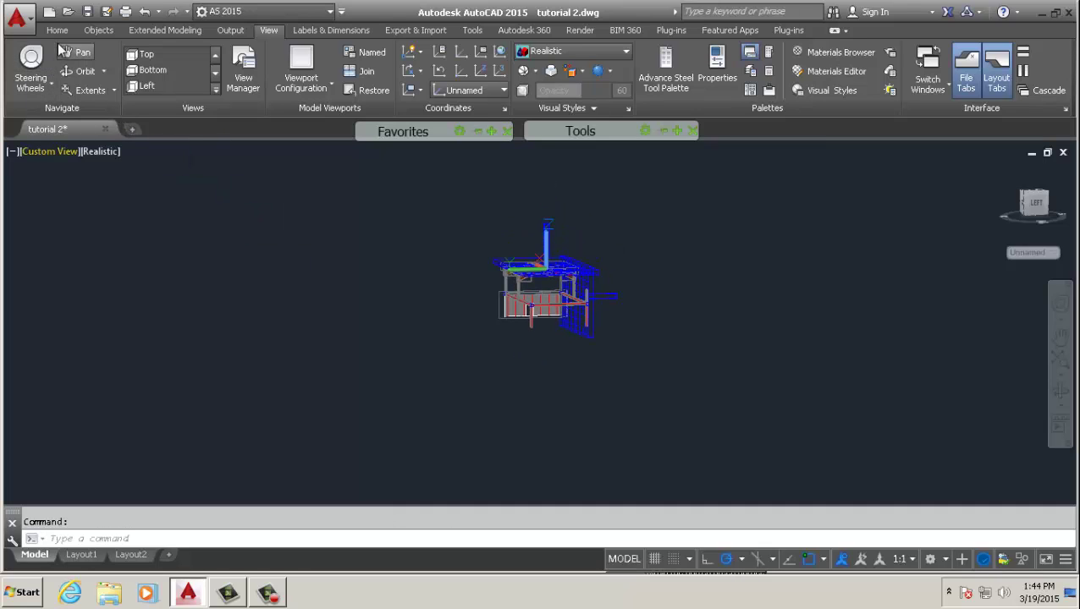
pyautogui.click(230, 31)
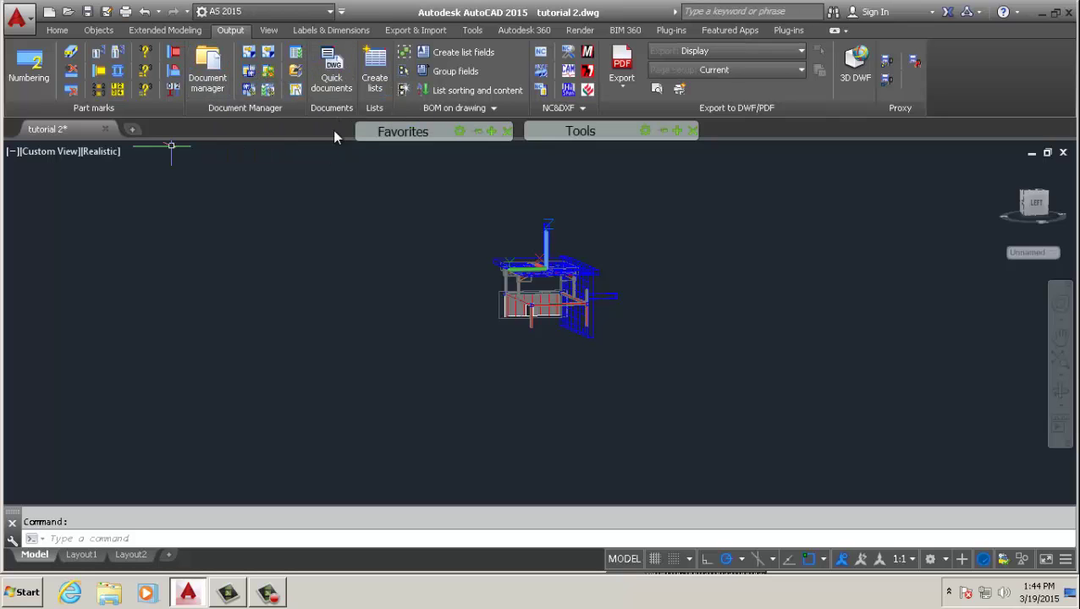
# Run the 'All Cameras Overview PageFull ANSI-C' drawing process on all Overview cameras.
pyautogui.click(331, 76)
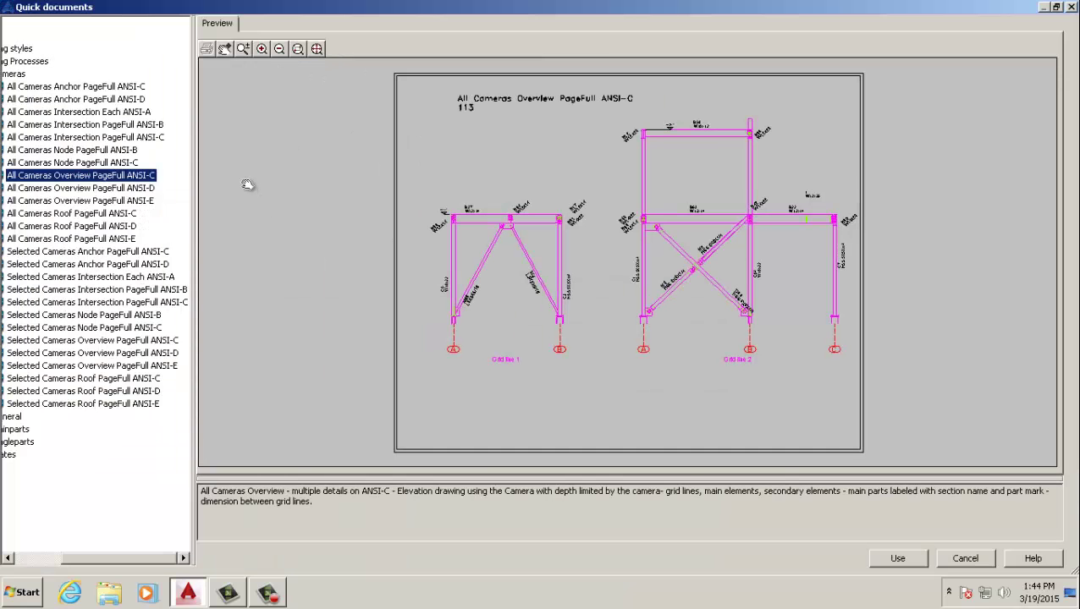
pyautogui.moveTo(194, 144); pyautogui.dragTo(331, 153)
pyautogui.click(41, 73)
pyautogui.click(26, 61)
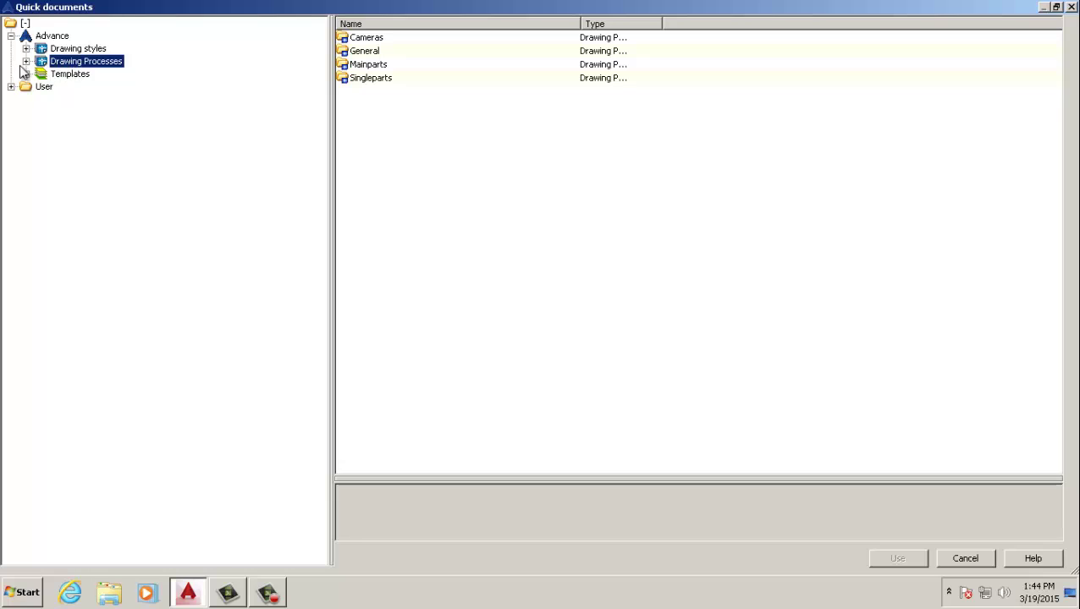
pyautogui.click(26, 61)
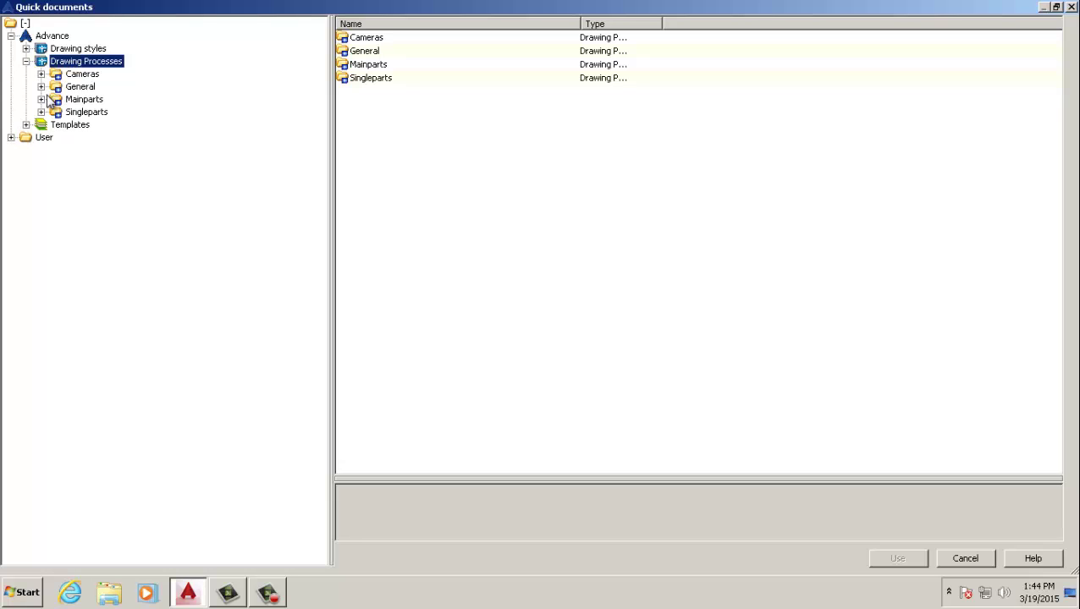
pyautogui.click(40, 74)
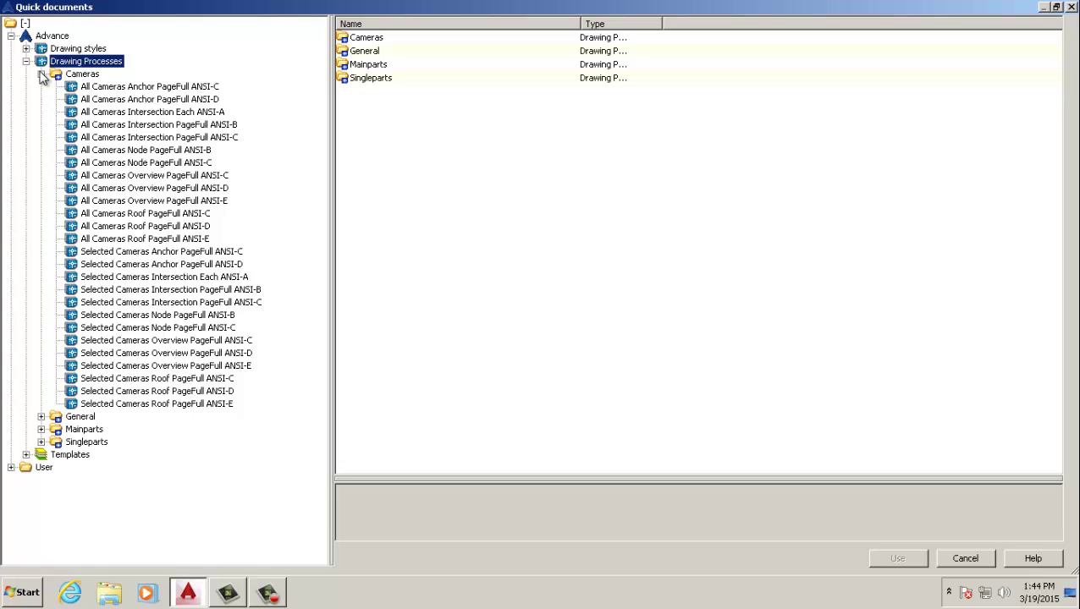
pyautogui.click(100, 175)
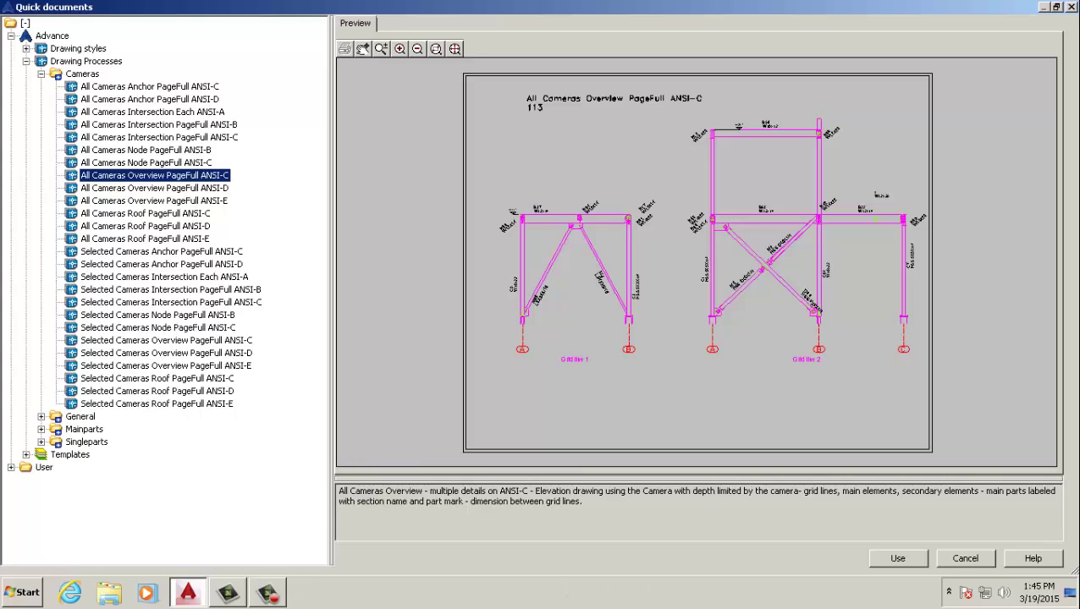
pyautogui.click(897, 559)
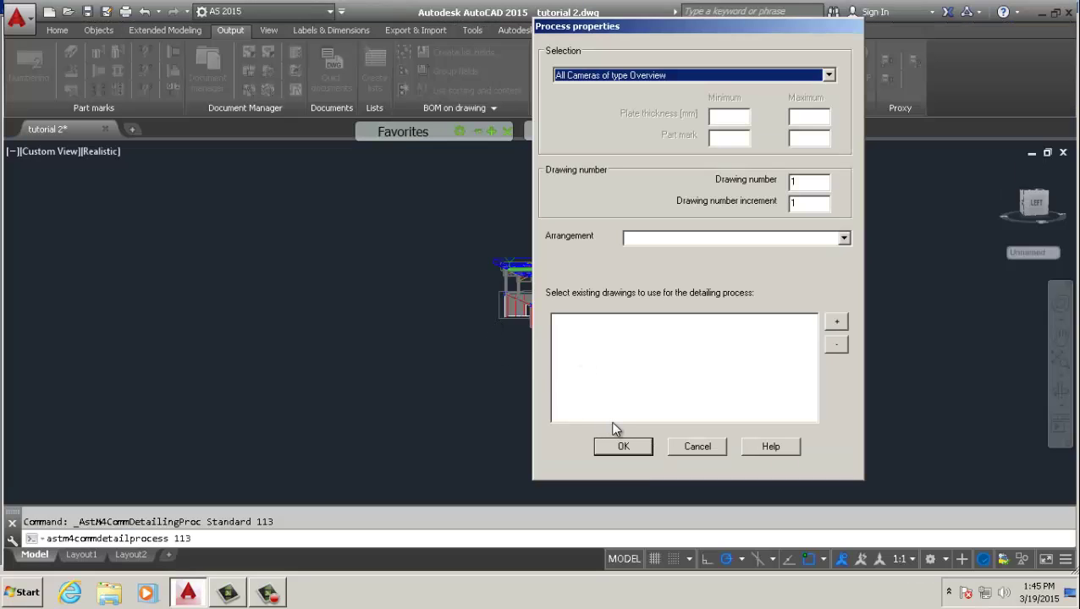
pyautogui.click(626, 446)
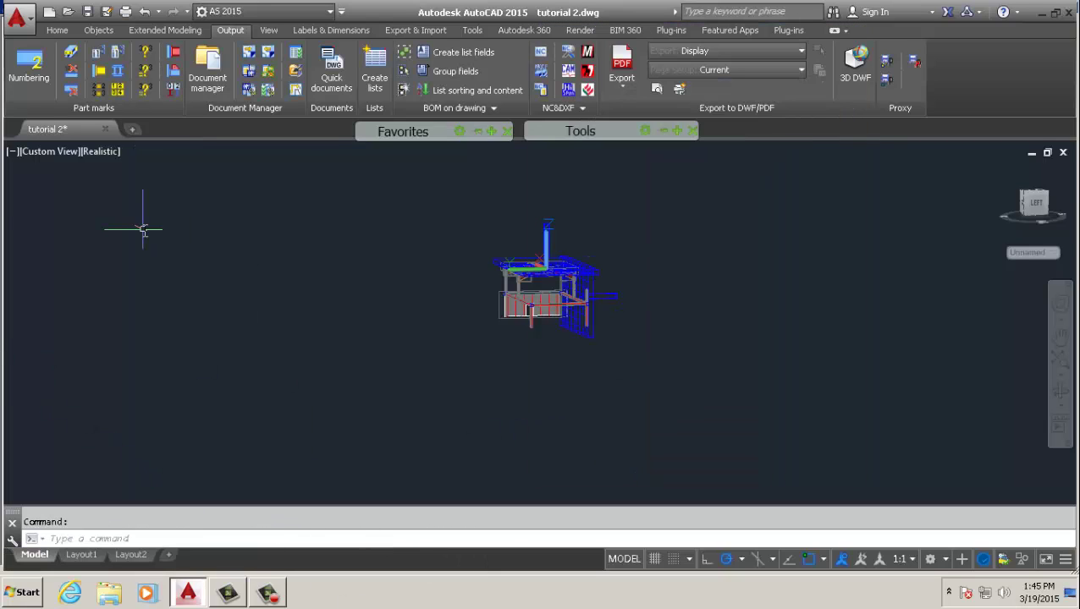
# Open the generated ANSI-C-Camera 001 drawing from the Document Manager's Details list.
pyautogui.click(208, 78)
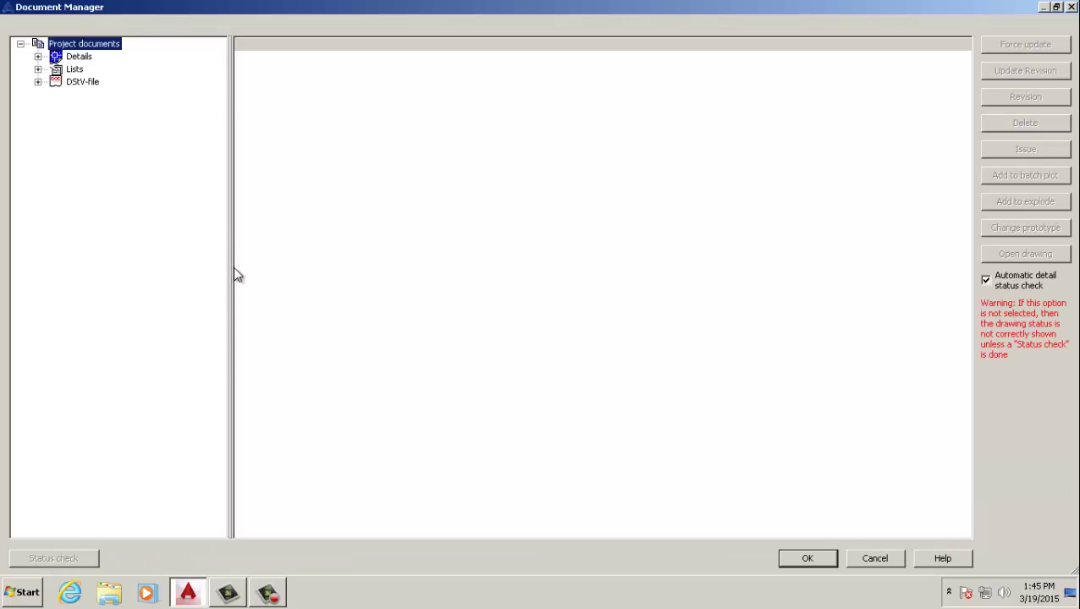
pyautogui.click(37, 55)
pyautogui.click(78, 56)
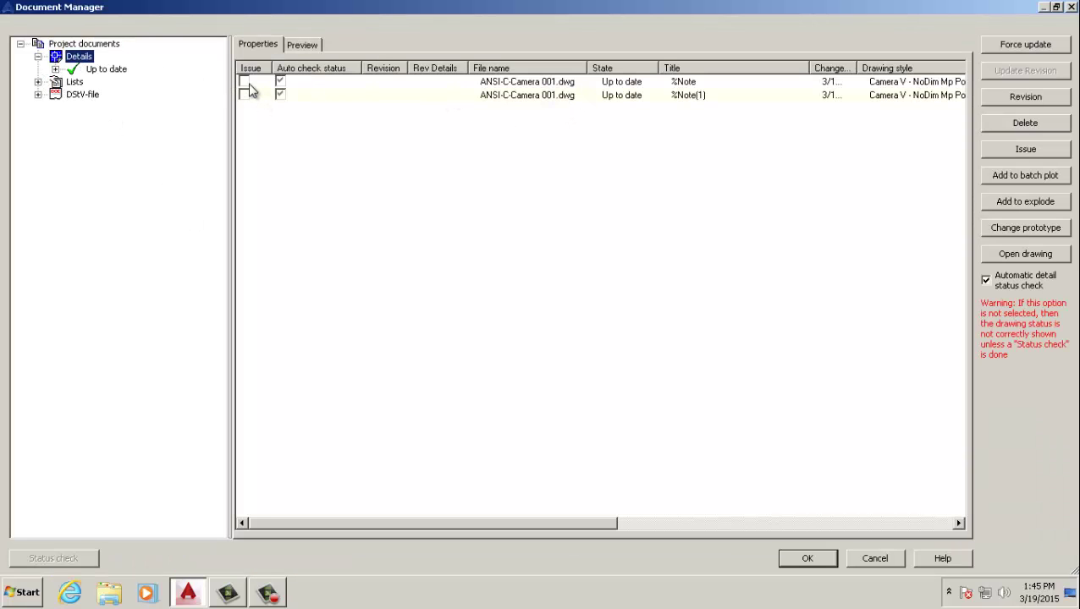
pyautogui.click(463, 84)
pyautogui.hotkey('shift', 'Down')
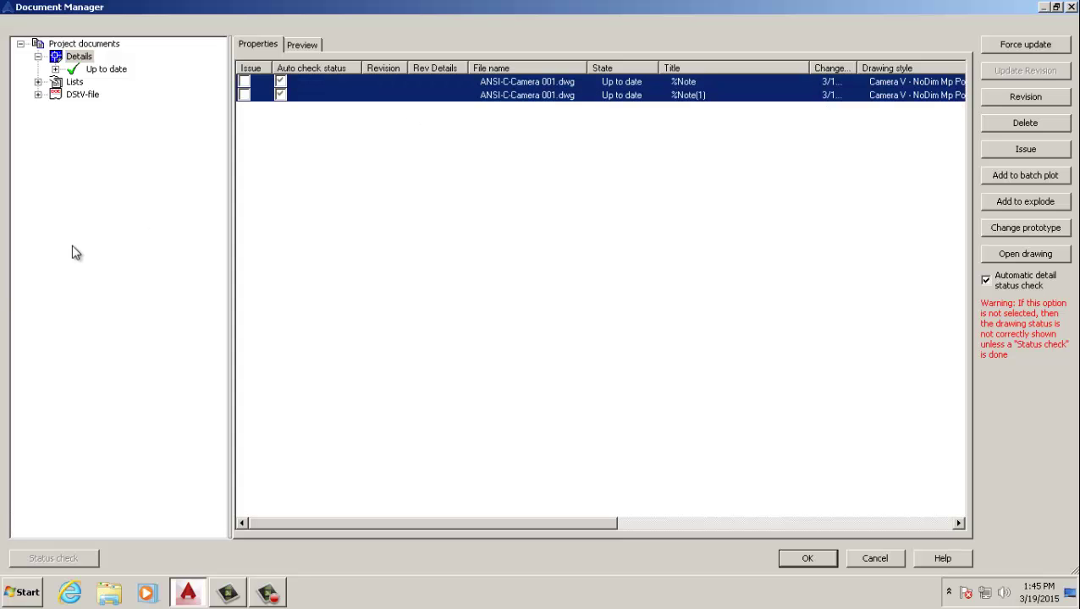
pyautogui.click(1020, 254)
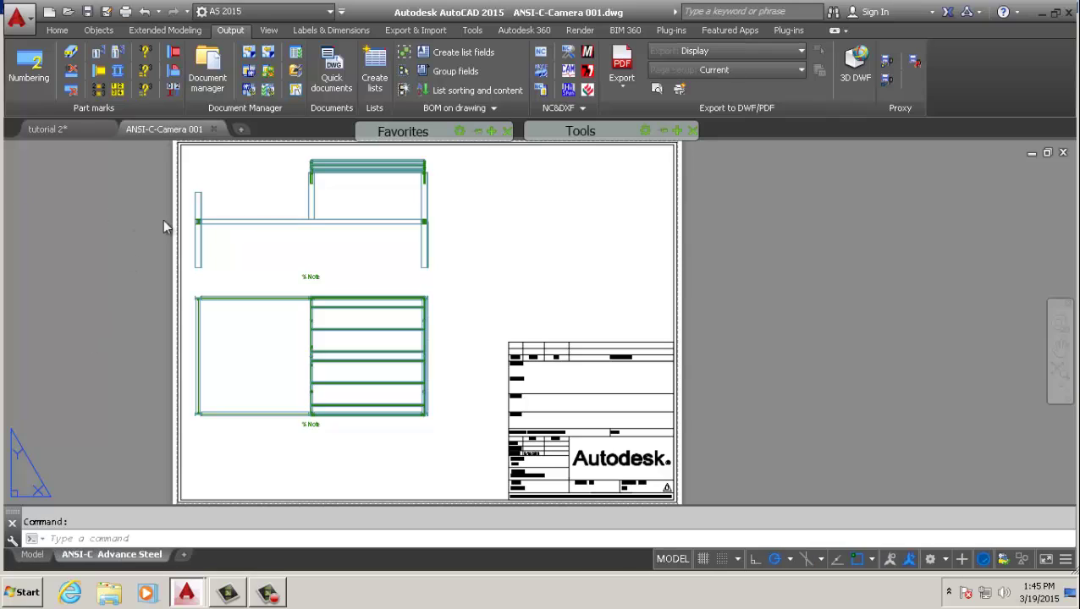
# Zoom and pan around the ANSI-C-Camera 001 sheet to inspect the elevation and plan views.
pyautogui.scroll(4, 309, 170)
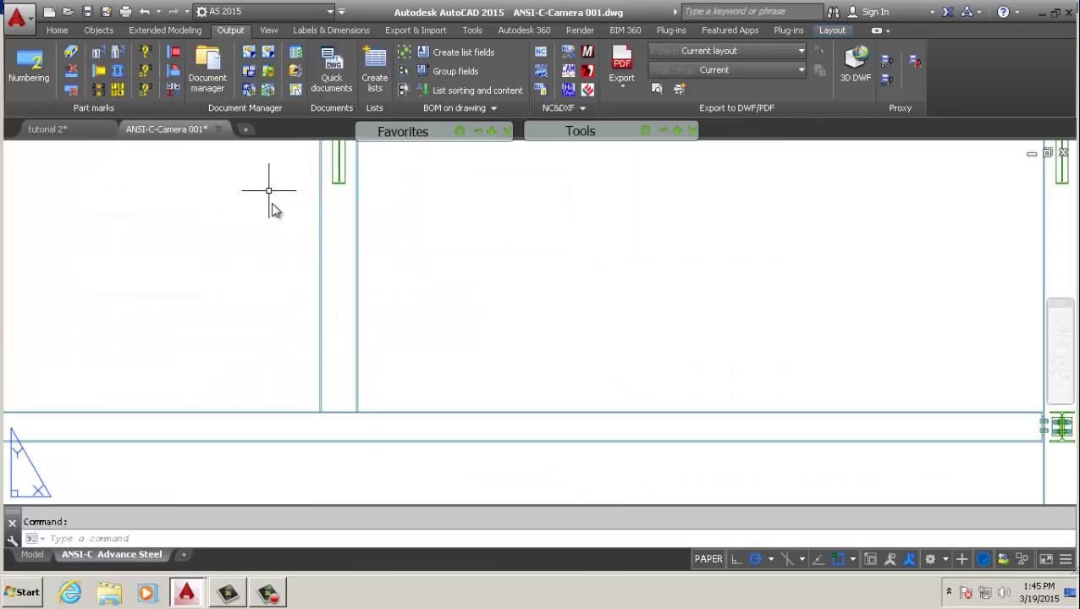
pyautogui.moveTo(385, 295); pyautogui.dragTo(514, 341, button='middle')
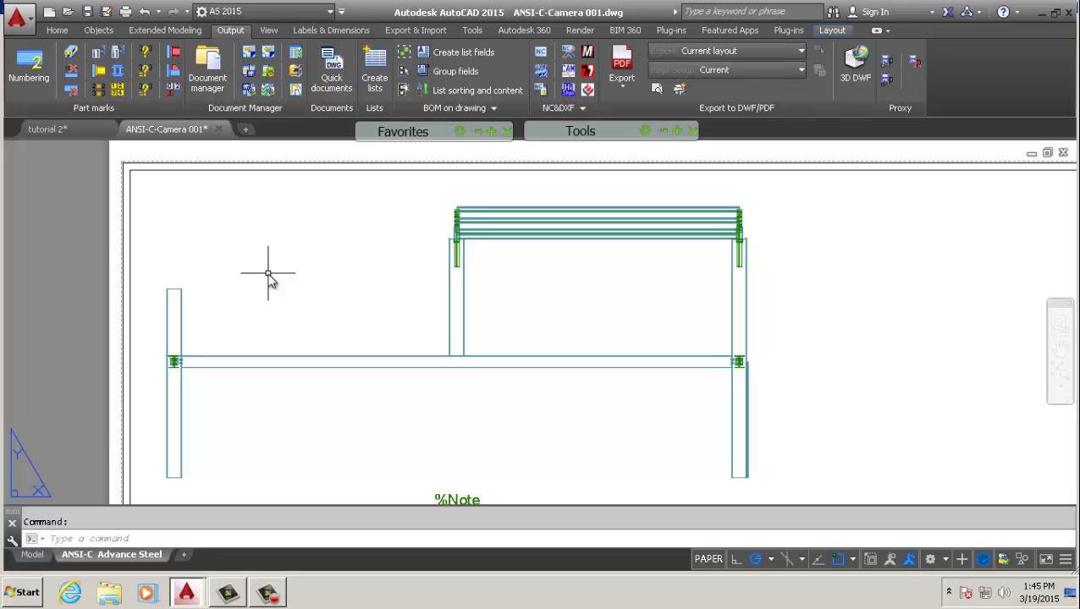
pyautogui.scroll(-5, 231, 322)
pyautogui.scroll(8, 308, 409)
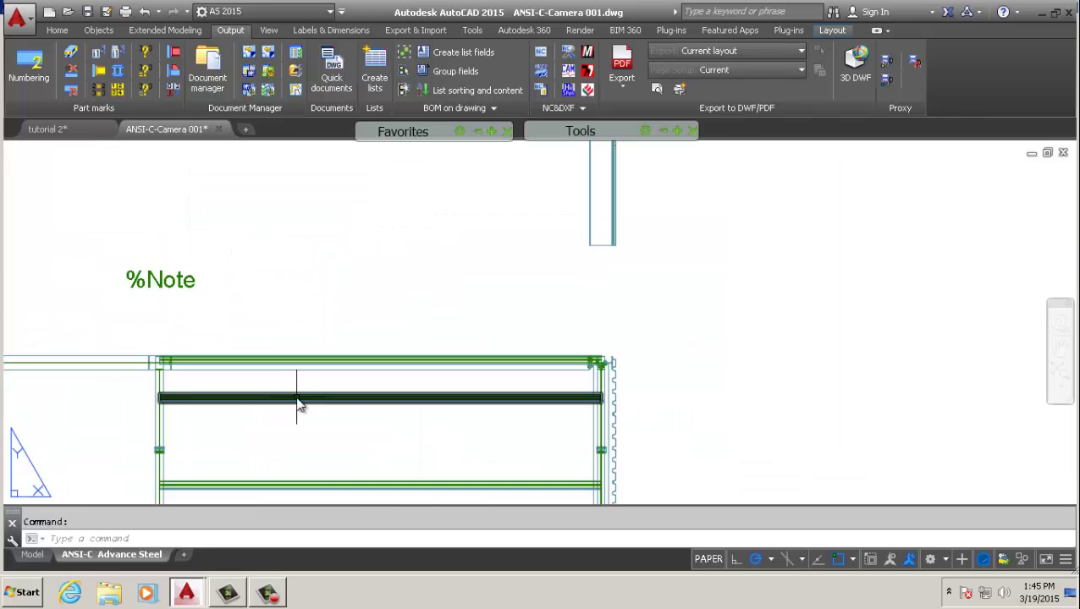
pyautogui.scroll(-4, 507, 309)
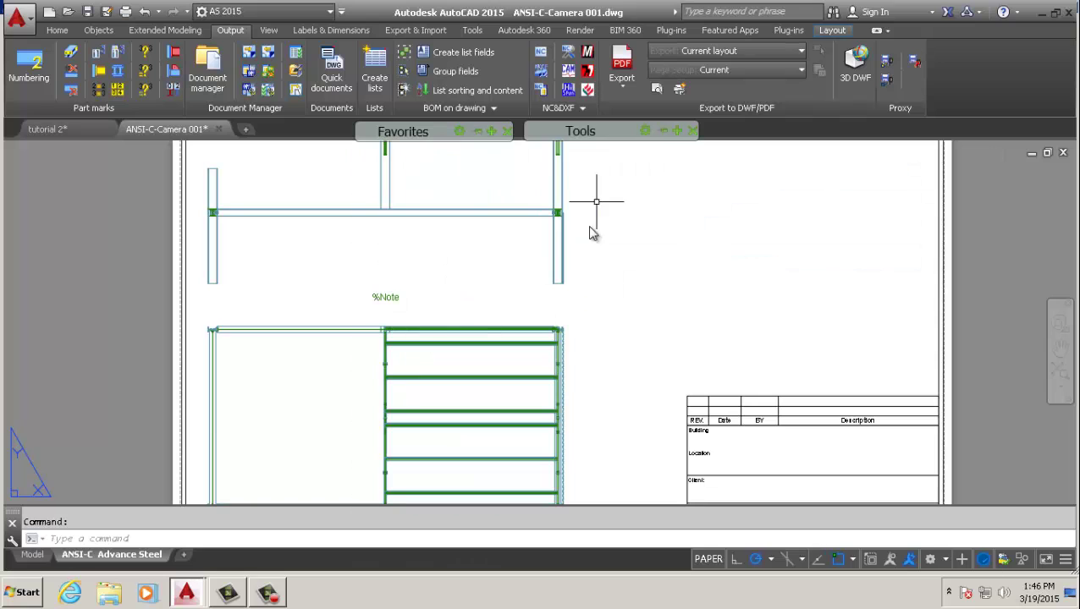
pyautogui.scroll(-4, 538, 348)
pyautogui.scroll(5, 523, 330)
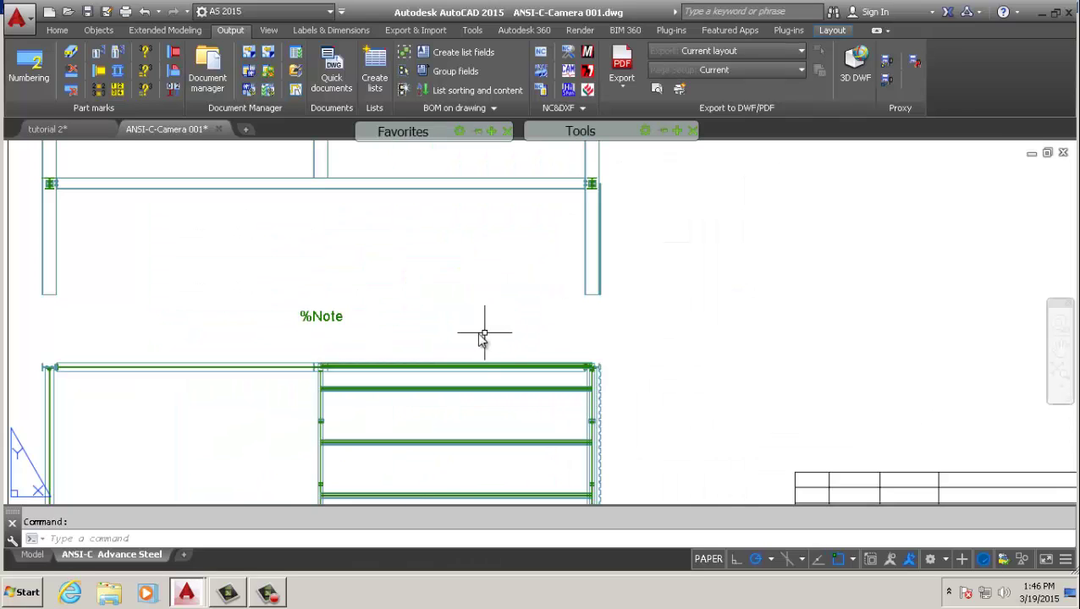
pyautogui.moveTo(106, 335); pyautogui.dragTo(301, 285, button='middle')
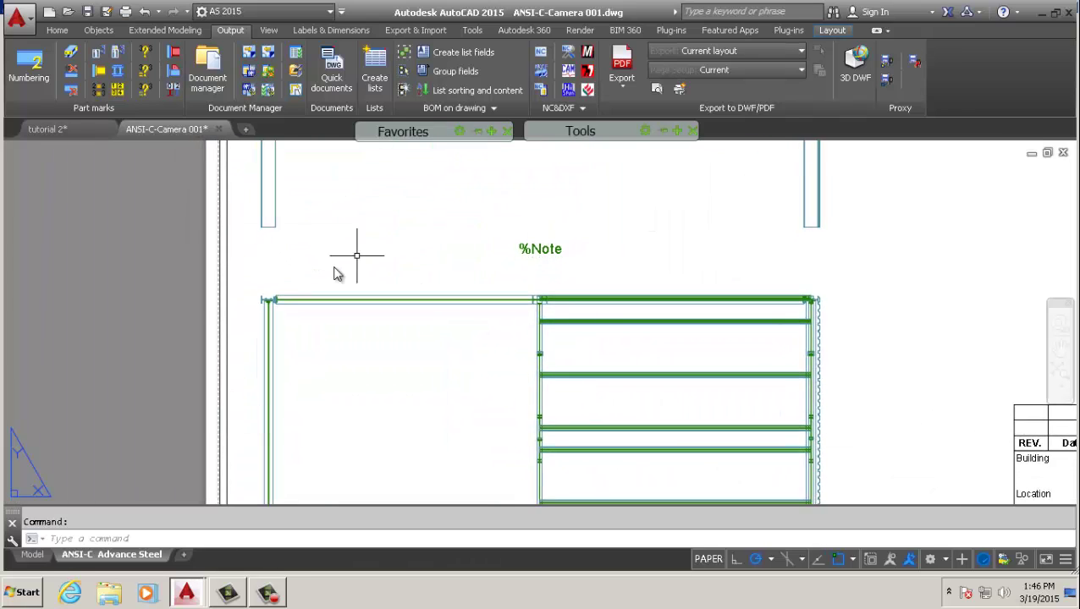
pyautogui.scroll(-3, 336, 271)
pyautogui.scroll(4, 362, 316)
pyautogui.scroll(-4, 376, 330)
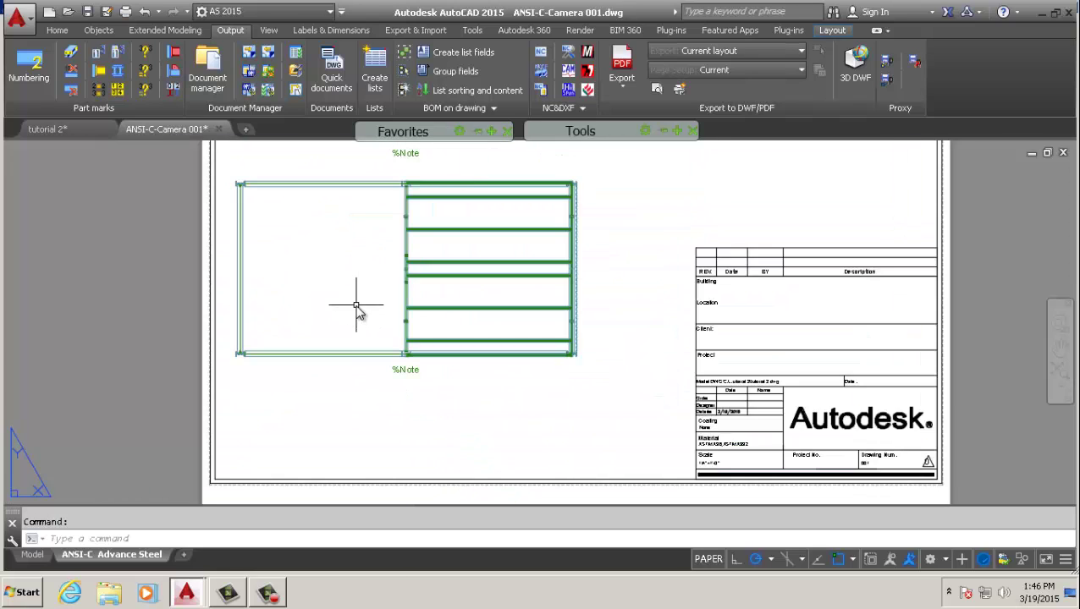
pyautogui.moveTo(357, 313); pyautogui.dragTo(313, 465, button='middle')
pyautogui.moveTo(330, 239); pyautogui.dragTo(304, 445, button='middle')
pyautogui.scroll(6, 381, 222)
pyautogui.scroll(-4, 379, 224)
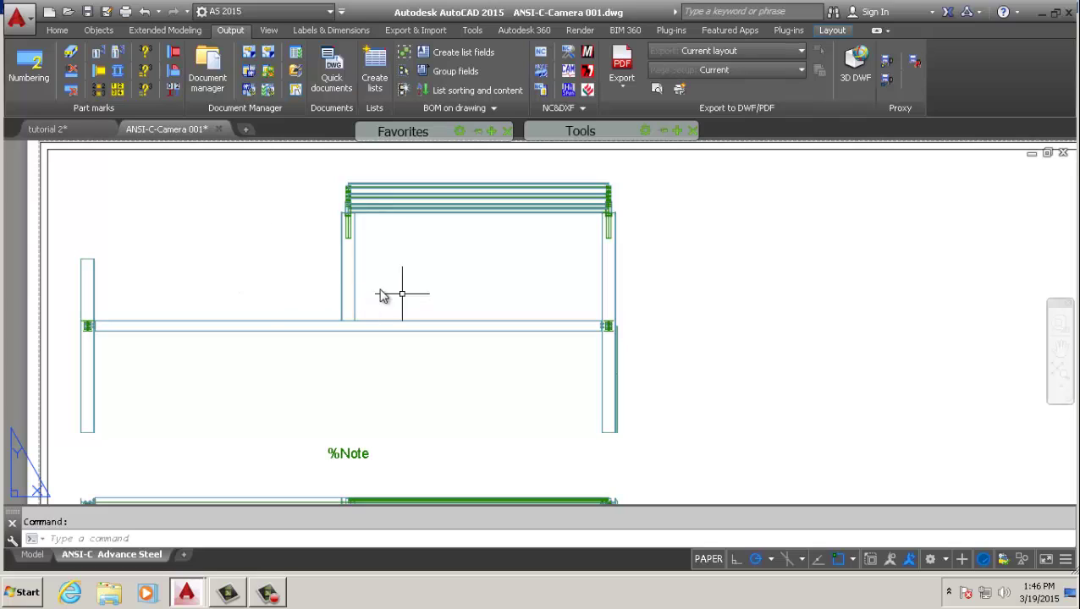
# Switch to the tutorial 2 model and turn the frame to its front view.
pyautogui.click(66, 133)
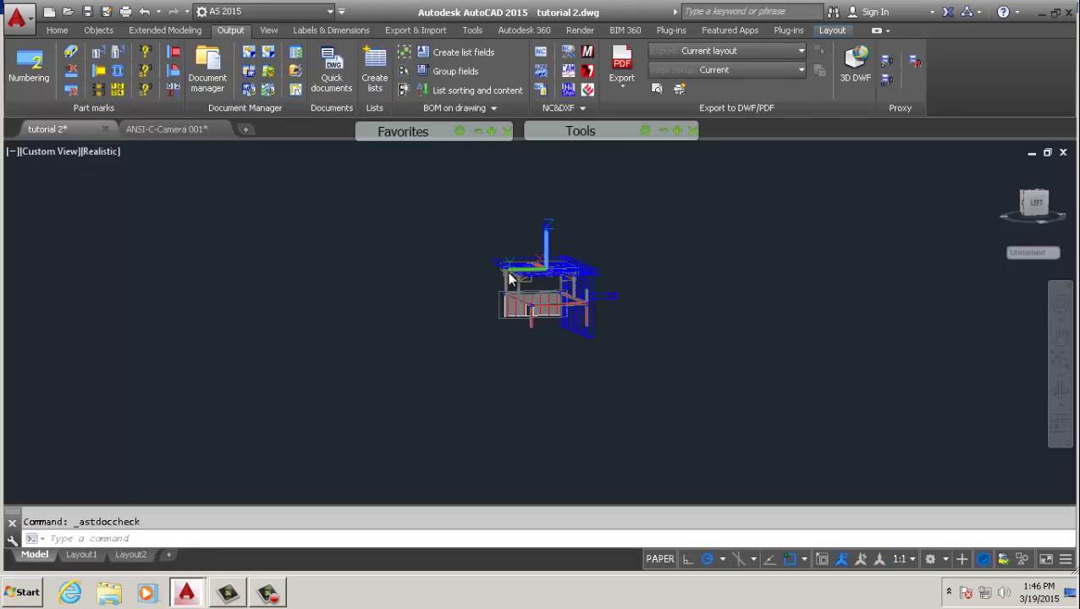
pyautogui.click(1037, 205)
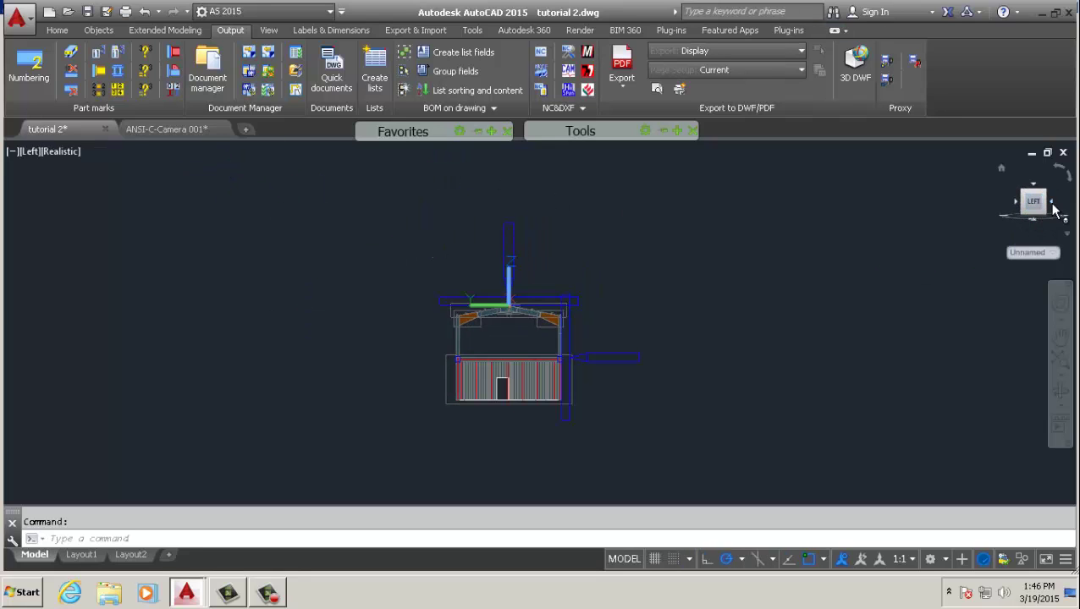
pyautogui.click(1054, 205)
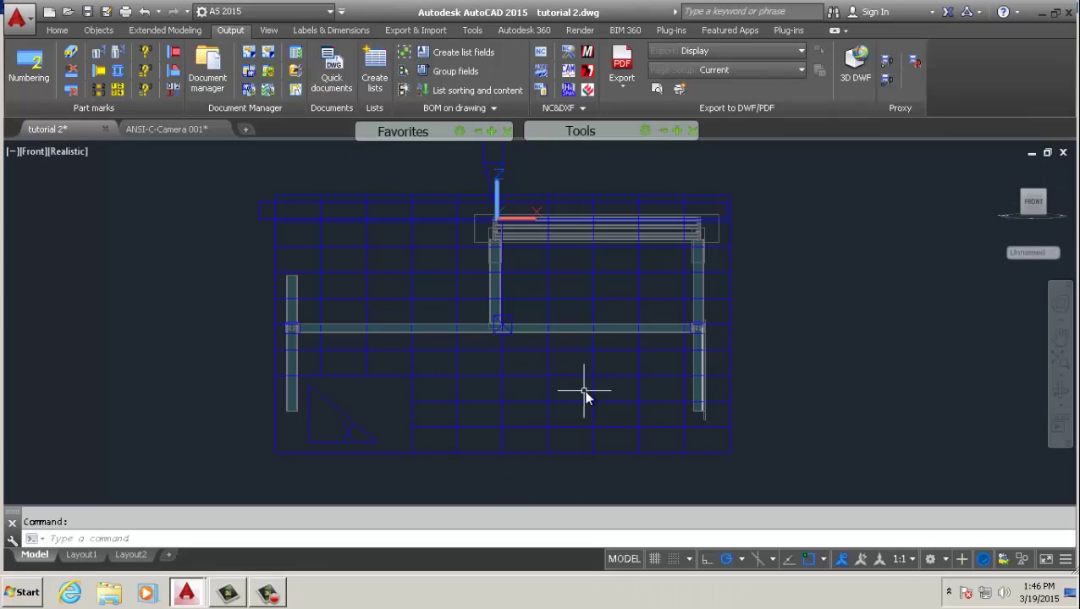
pyautogui.scroll(2, 576, 261)
pyautogui.scroll(-2, 472, 216)
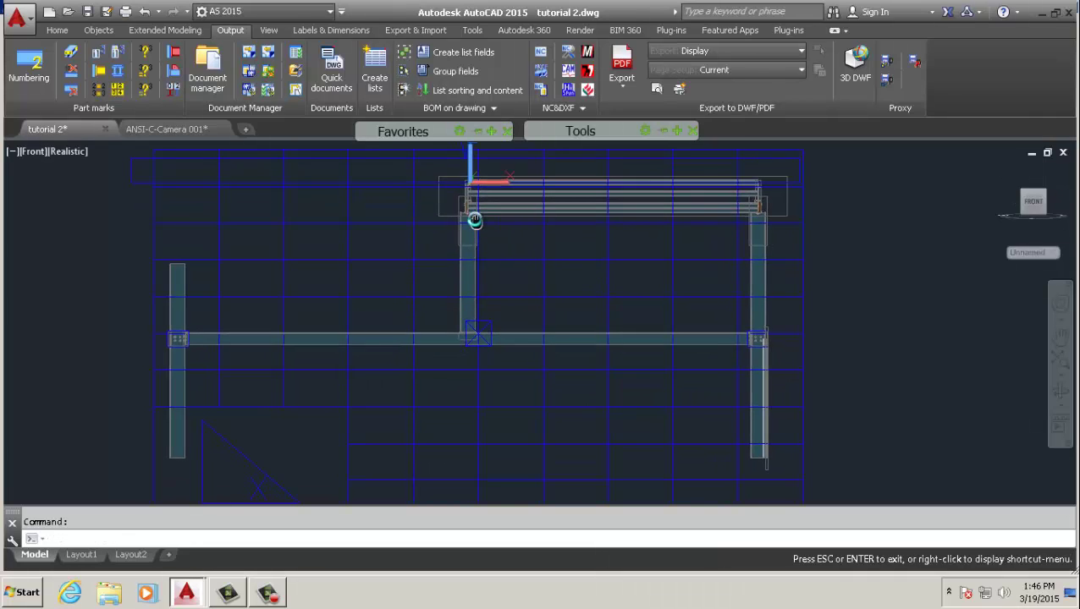
pyautogui.scroll(2, 535, 381)
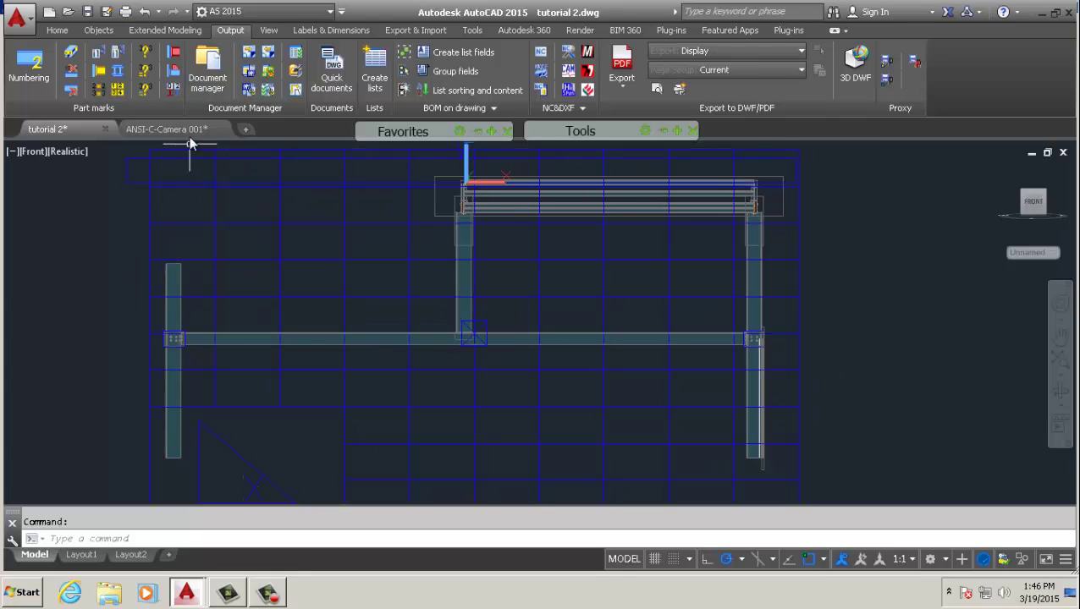
# Check the ANSI-C-Camera 001 sheet's title block, then return to tutorial 2 model space.
pyautogui.click(182, 130)
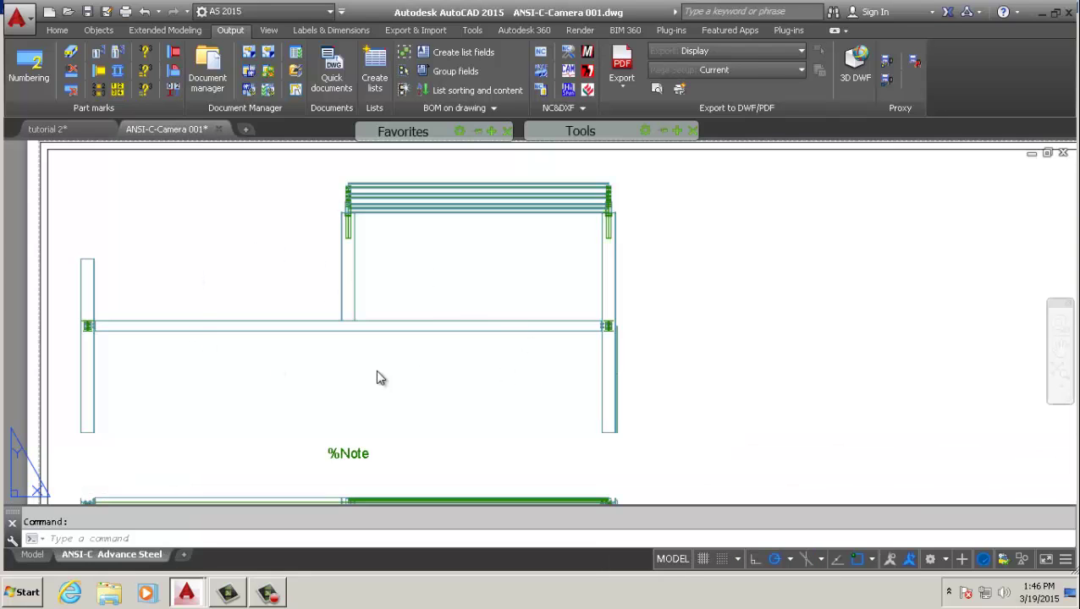
pyautogui.doubleClick(378, 321)
pyautogui.scroll(5, 435, 436)
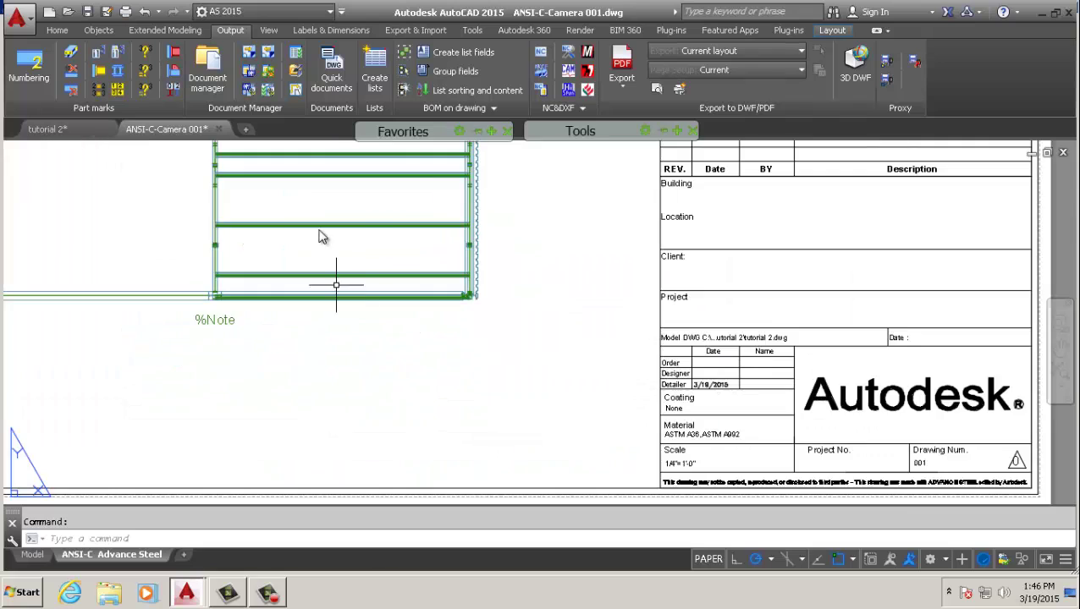
pyautogui.moveTo(318, 224); pyautogui.dragTo(455, 358, button='middle')
pyautogui.scroll(-3, 542, 397)
pyautogui.scroll(1, 511, 338)
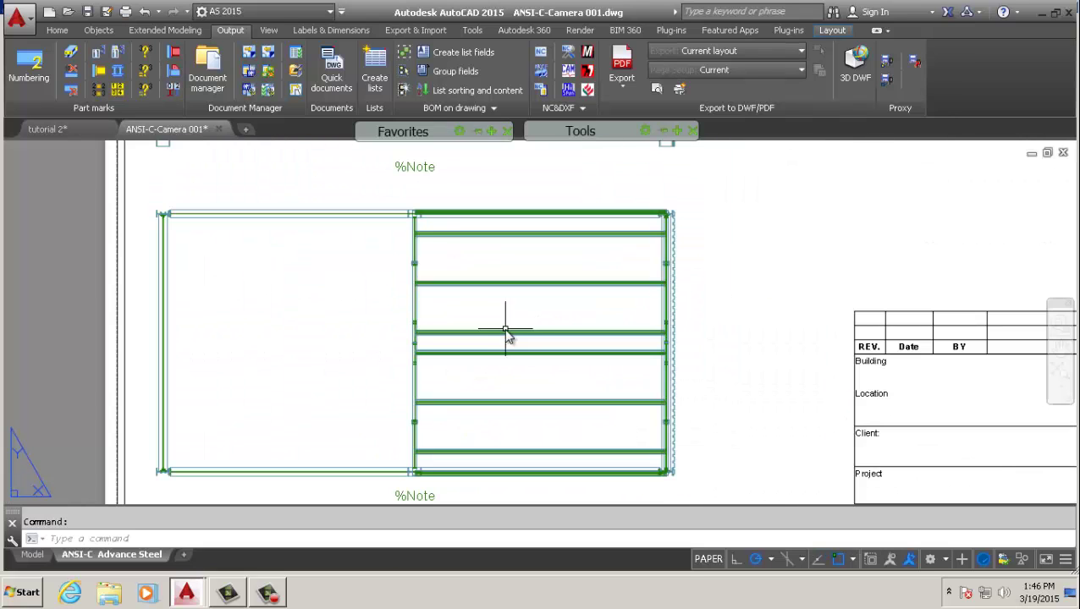
pyautogui.click(60, 123)
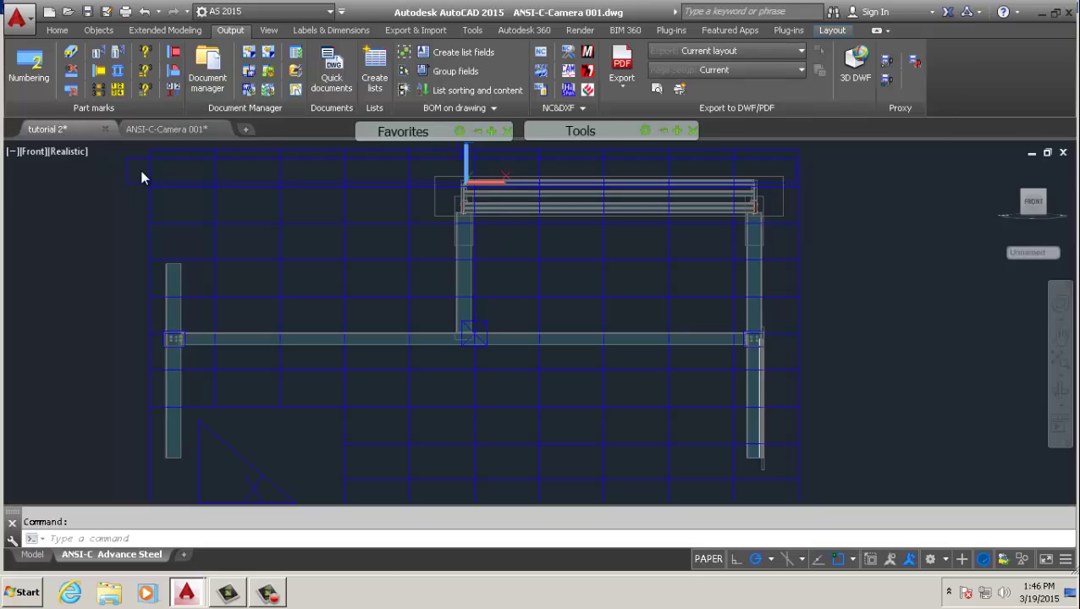
pyautogui.doubleClick(1011, 149)
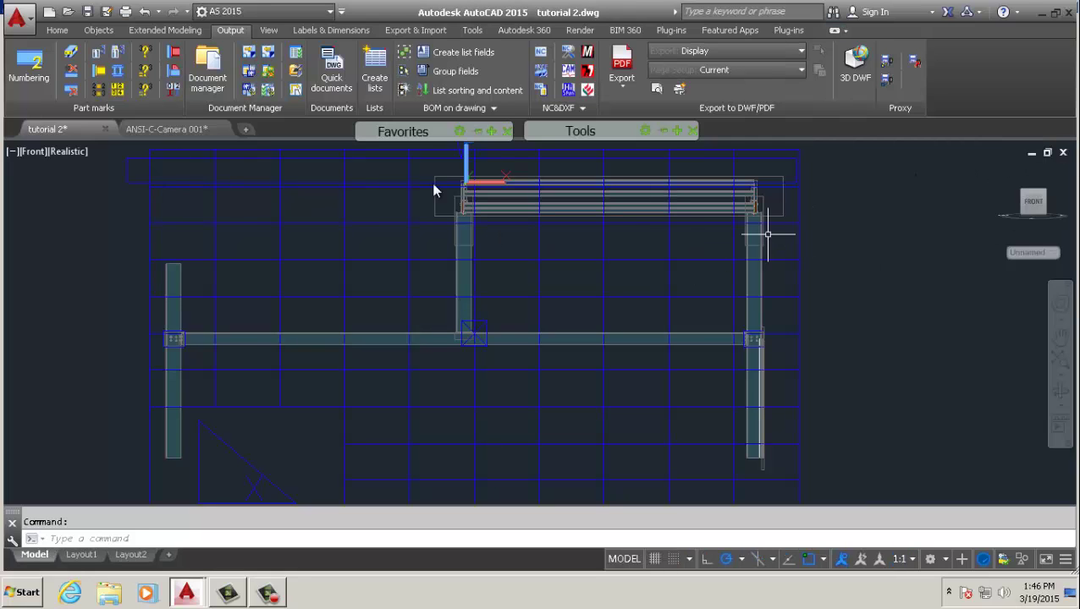
# Set the model to Top view, then compare with the plan on the ANSI-C-Camera 001 sheet.
pyautogui.click(269, 30)
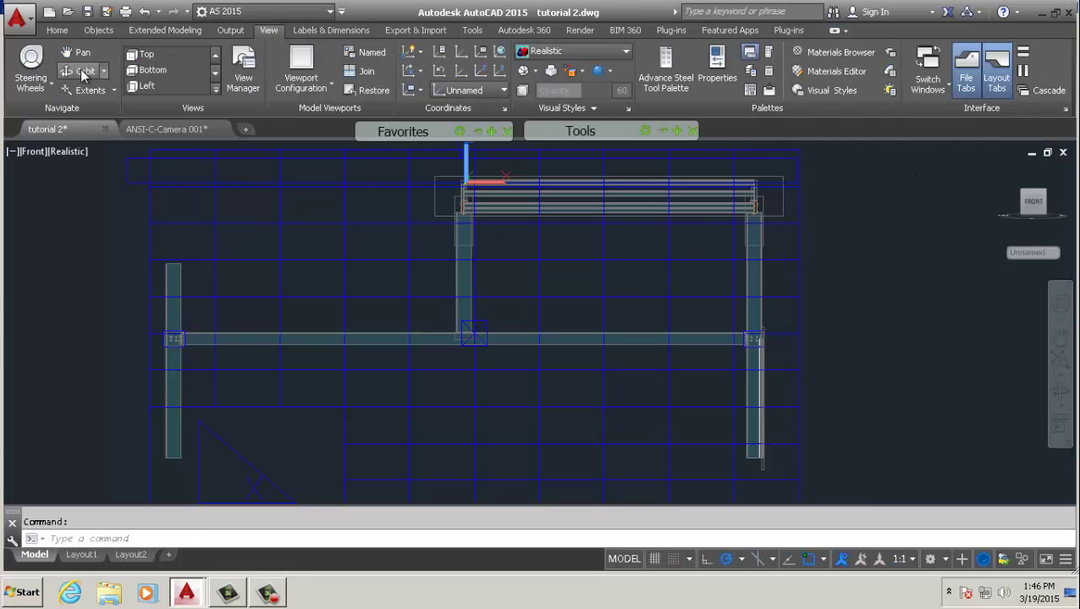
pyautogui.click(161, 53)
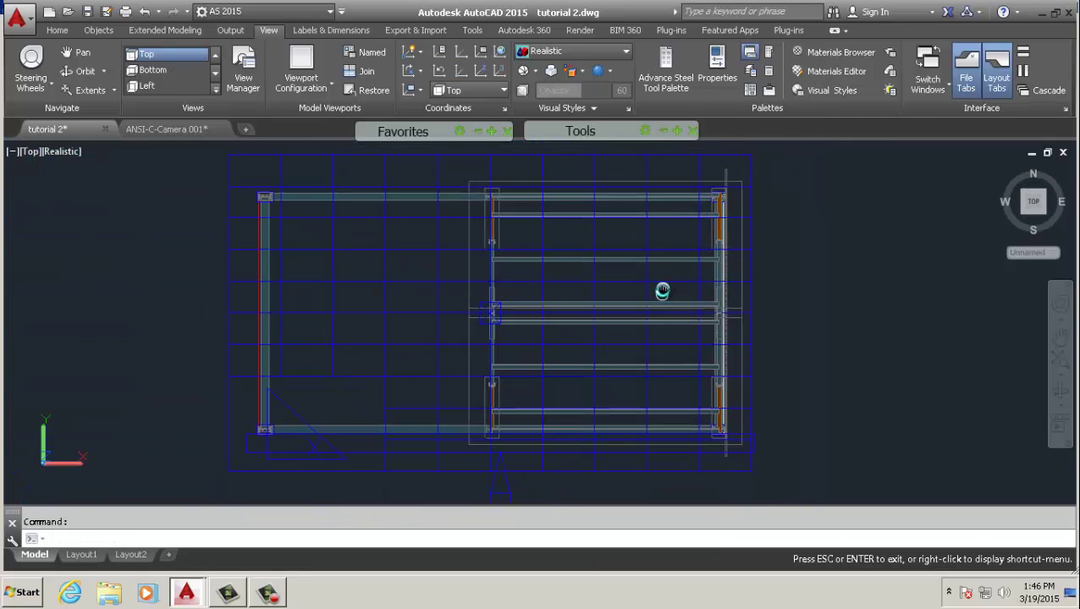
pyautogui.click(178, 131)
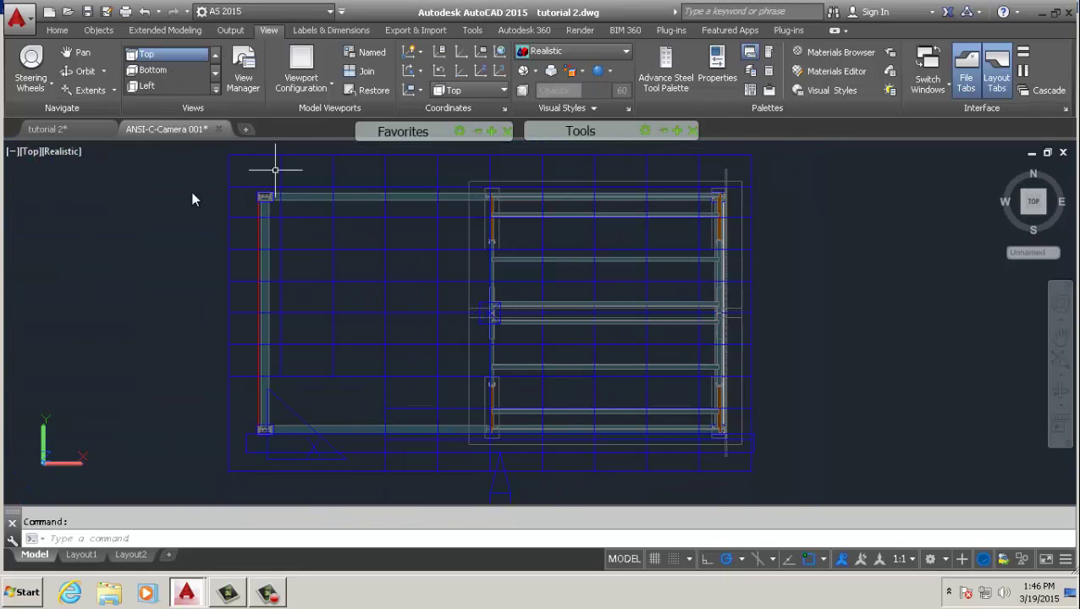
pyautogui.scroll(-2, 487, 263)
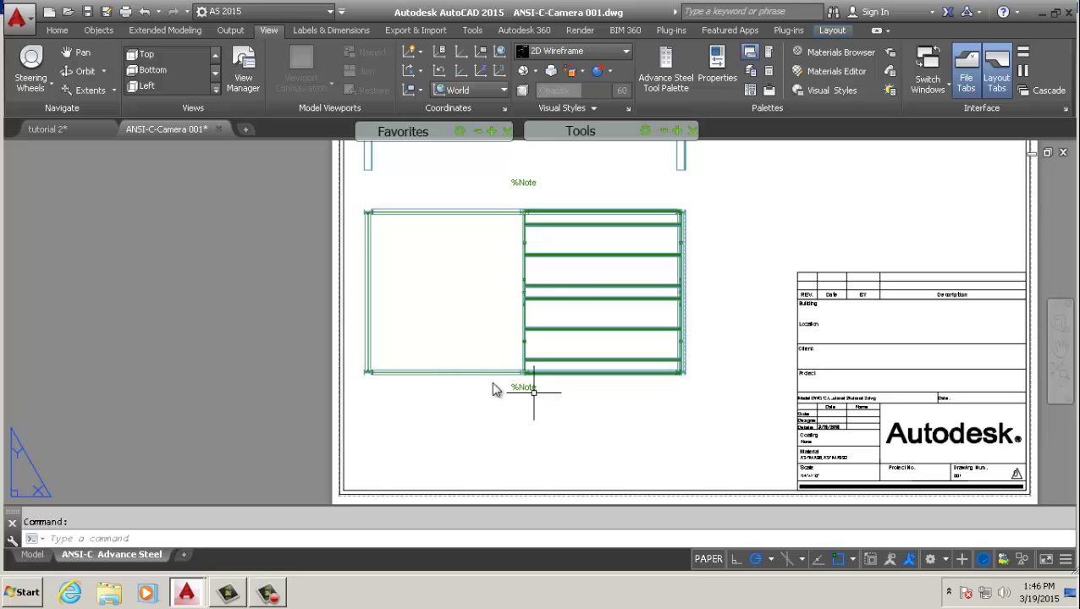
pyautogui.scroll(-1, 413, 267)
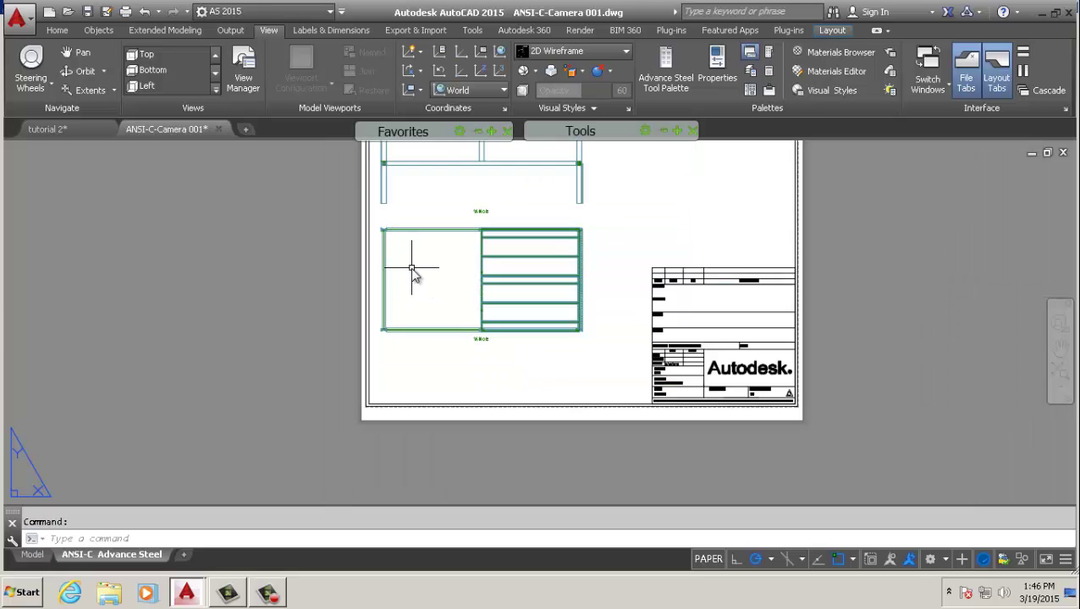
pyautogui.scroll(5, 314, 372)
pyautogui.scroll(-2, 319, 366)
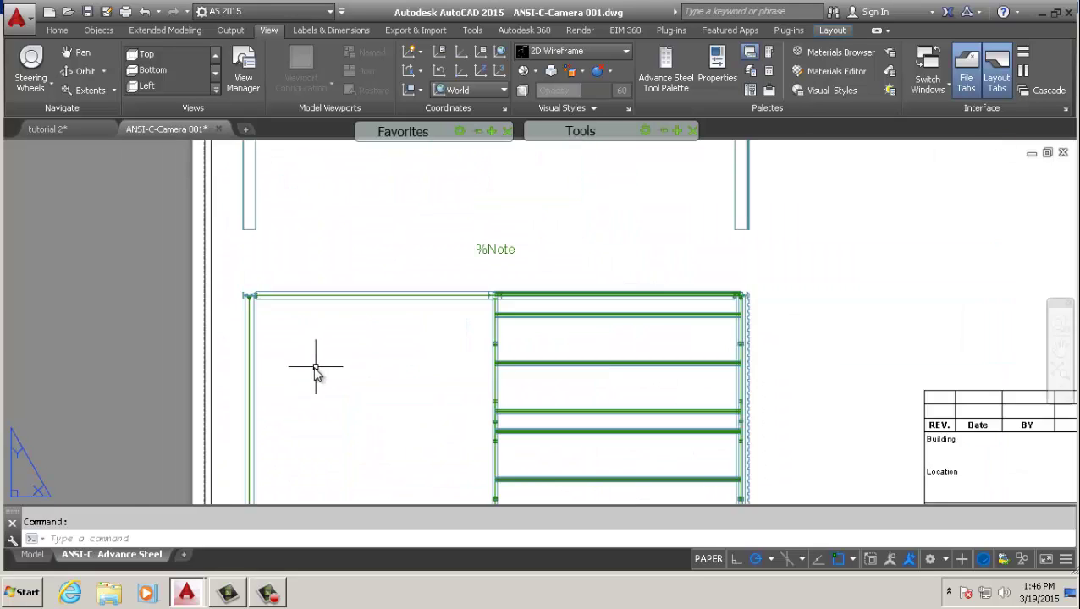